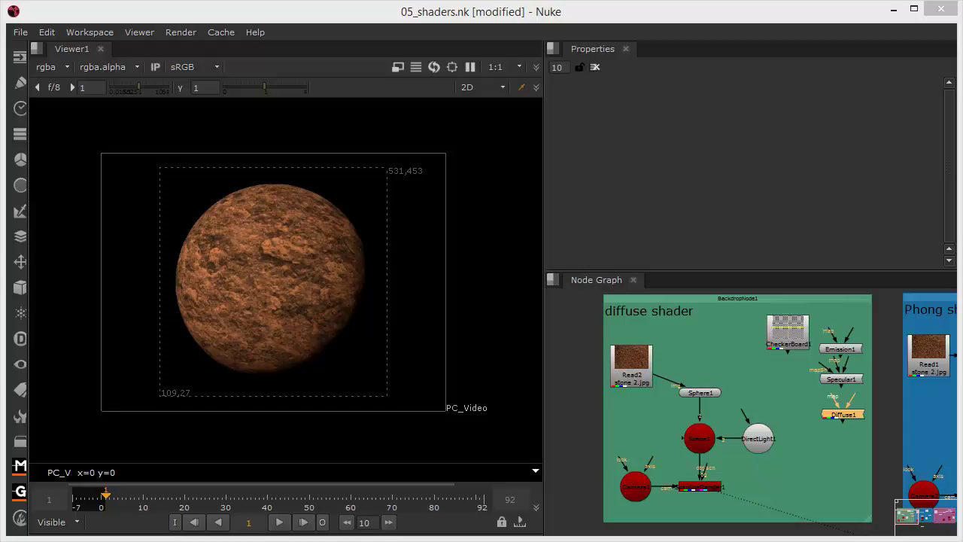
# Examine the diffuse shader node setup, including Sphere1 and DirectLight1, and the list of available 3D shader nodes.
pyautogui.click(755, 390)
pyautogui.scroll(-3, 767, 391)
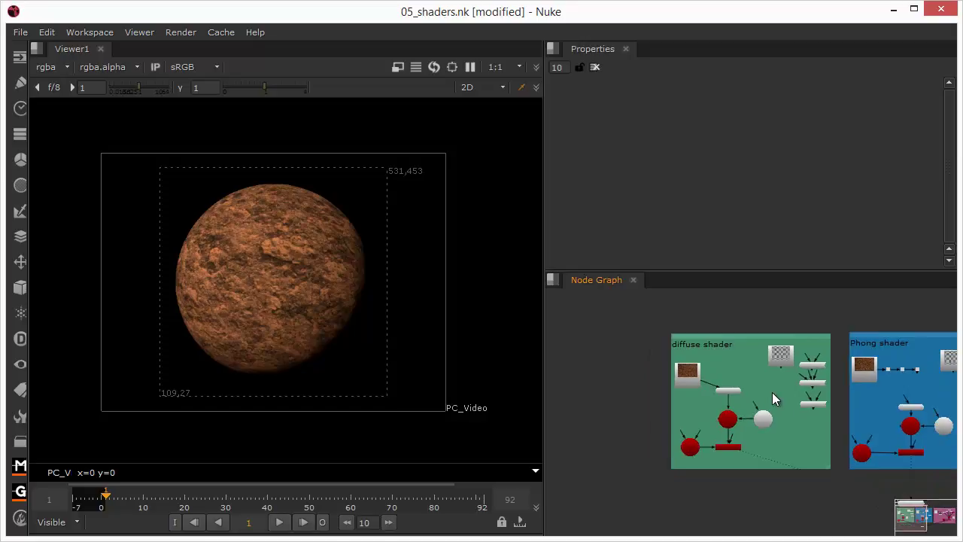
pyautogui.moveTo(880, 405)
pyautogui.mouseDown(button='middle')
pyautogui.moveTo(590, 406)
pyautogui.moveTo(876, 414)
pyautogui.mouseUp(button='middle')
pyautogui.scroll(3, 740, 426)
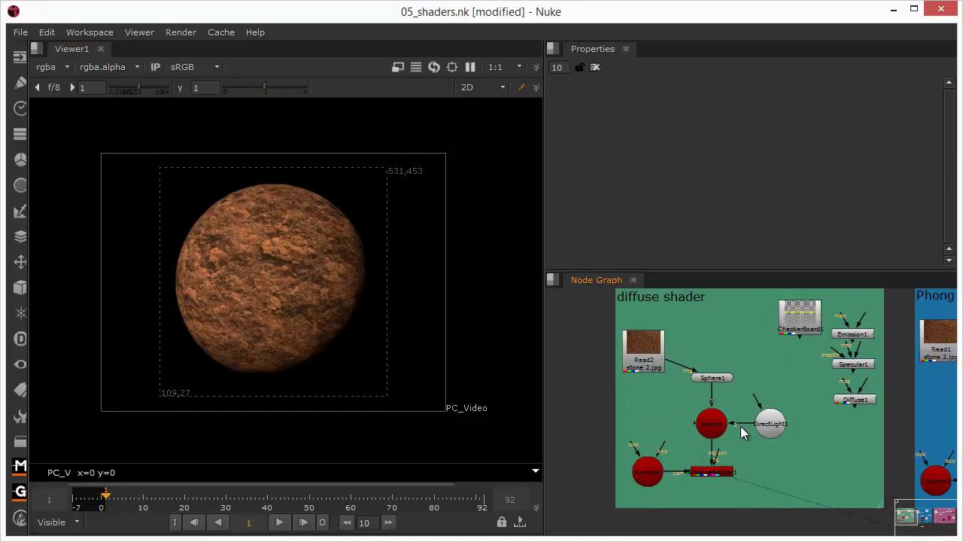
pyautogui.moveTo(784, 395)
pyautogui.mouseDown(button='middle')
pyautogui.moveTo(786, 378)
pyautogui.moveTo(787, 411)
pyautogui.moveTo(784, 397)
pyautogui.mouseUp(button='middle')
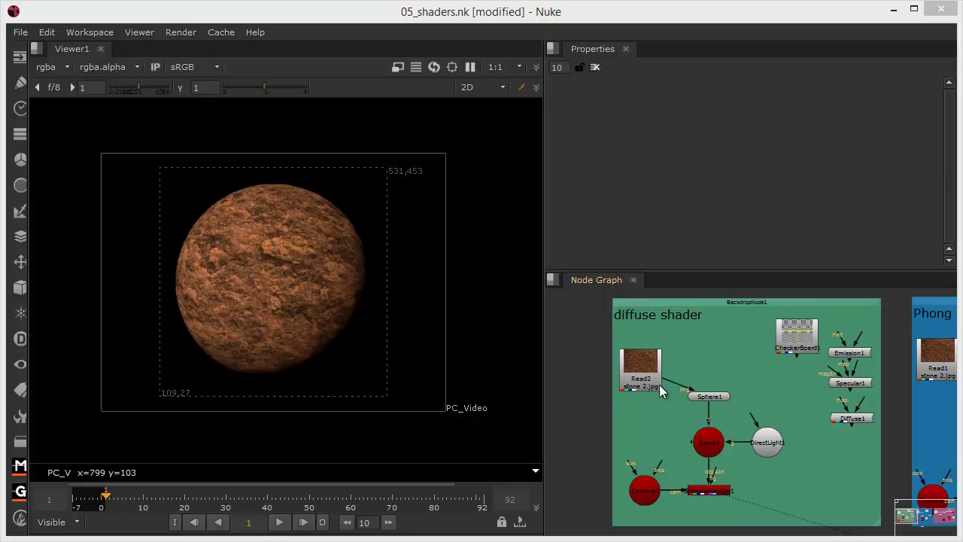
pyautogui.click(708, 396)
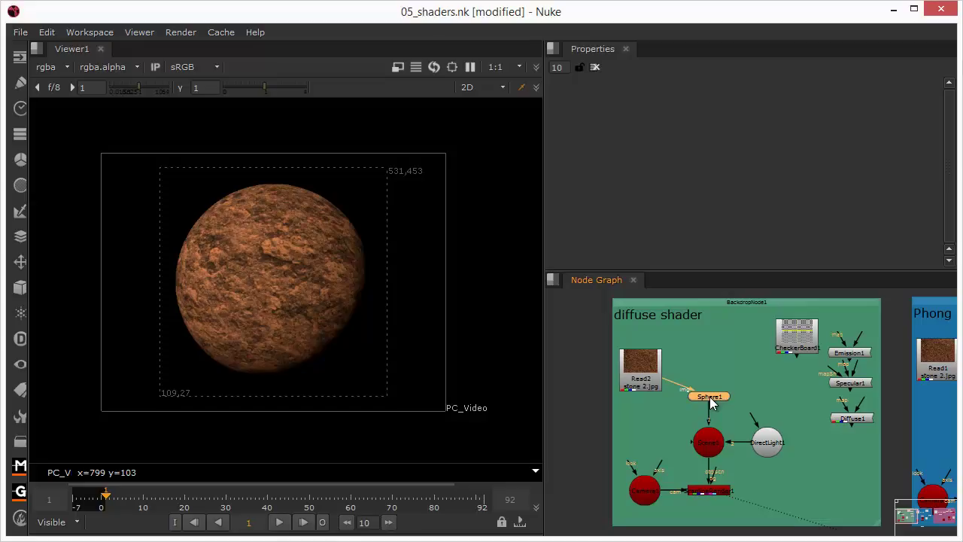
pyautogui.click(775, 444)
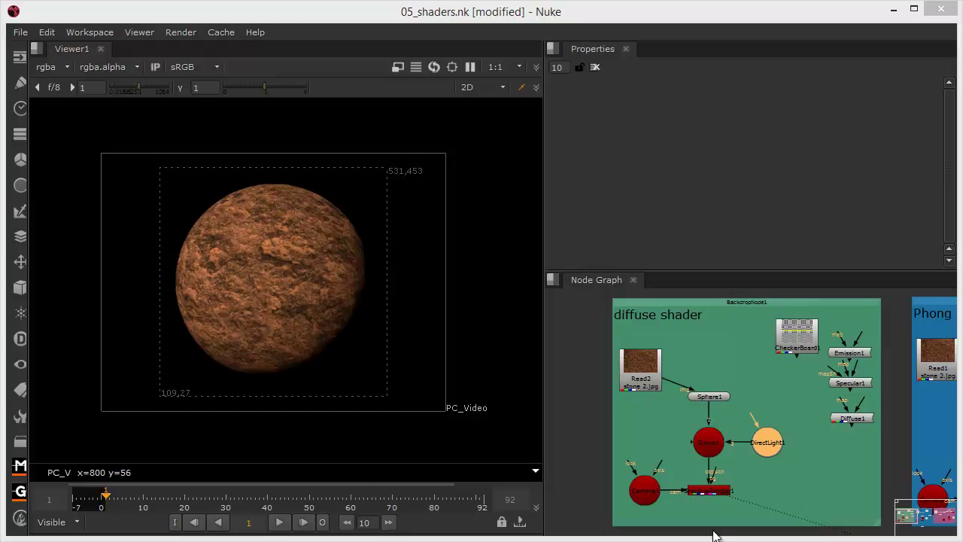
pyautogui.click(20, 290)
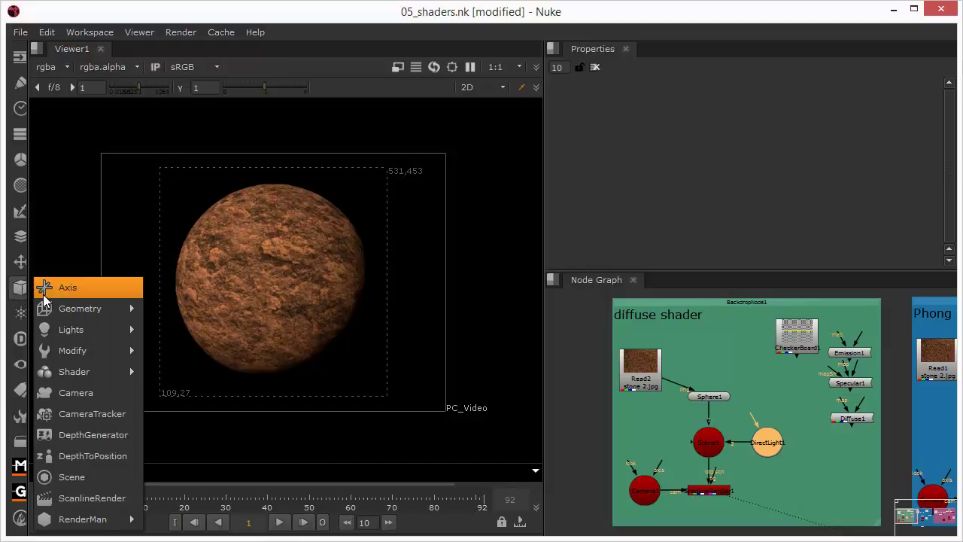
pyautogui.moveTo(108, 373)
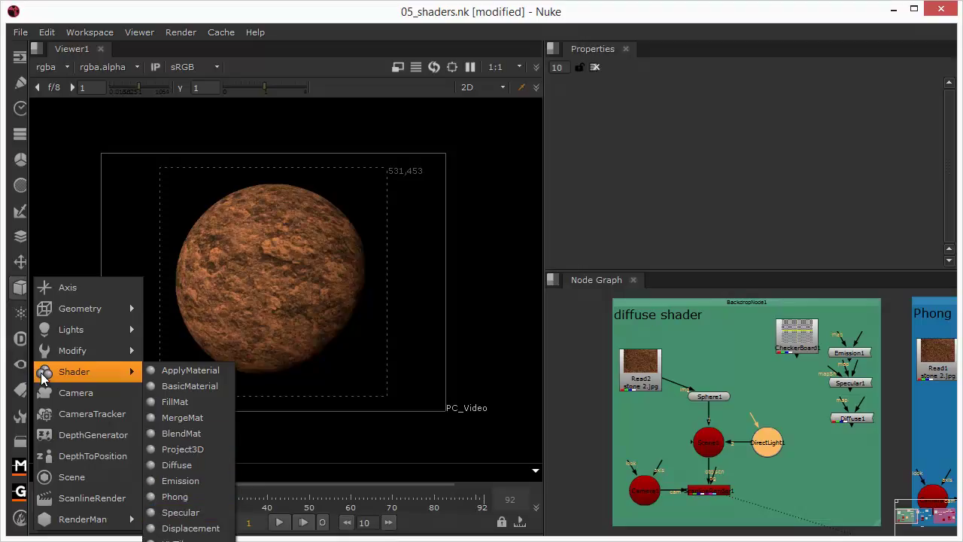
pyautogui.click(797, 416)
# Place the Diffuse1 shader above Sphere1 so that it feeds the sphere's img input in place of Read2.
pyautogui.scroll(2, 796, 416)
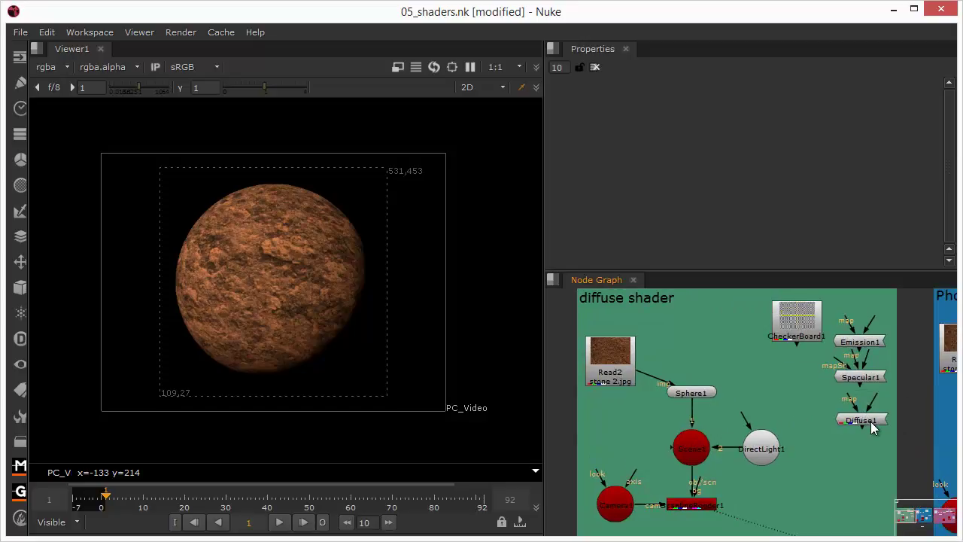
pyautogui.moveTo(870, 427); pyautogui.dragTo(689, 362)
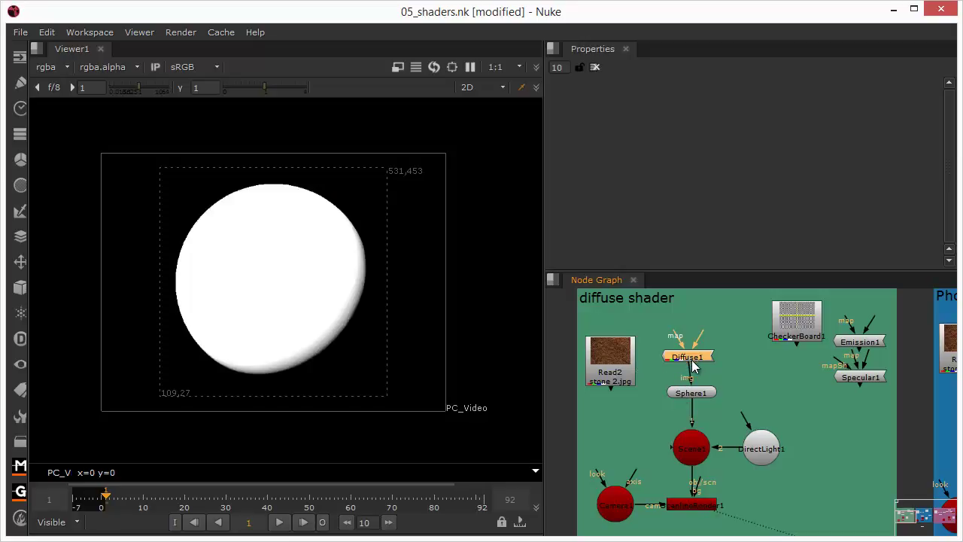
pyautogui.moveTo(690, 366); pyautogui.dragTo(695, 368)
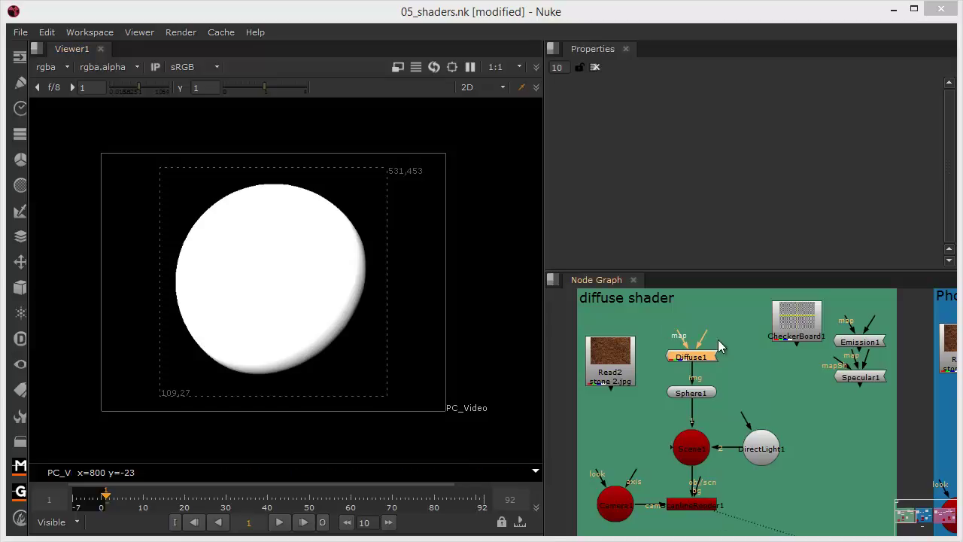
# Open the Diffuse1 shader's properties and set its white value to 0.18.
pyautogui.doubleClick(692, 357)
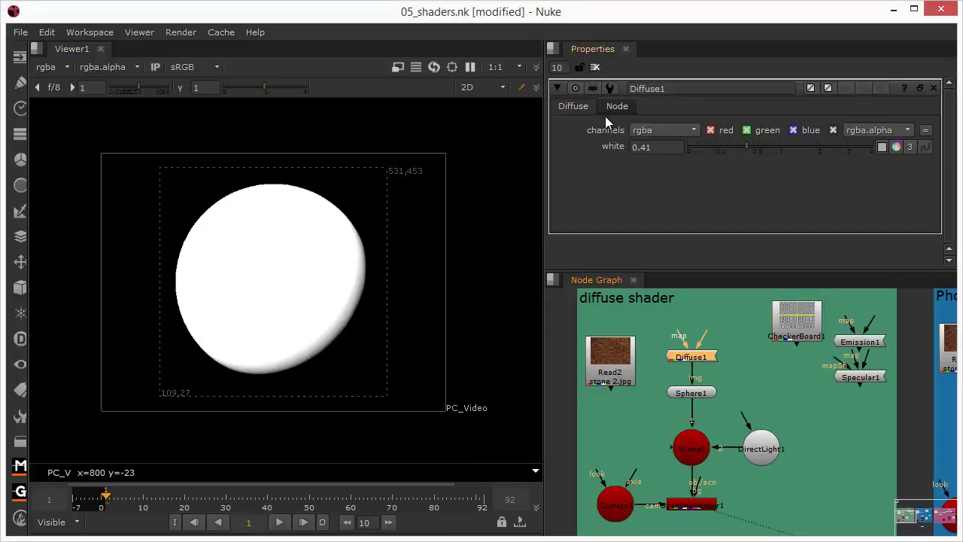
pyautogui.doubleClick(644, 147)
pyautogui.write('18')
pyautogui.press('Return')
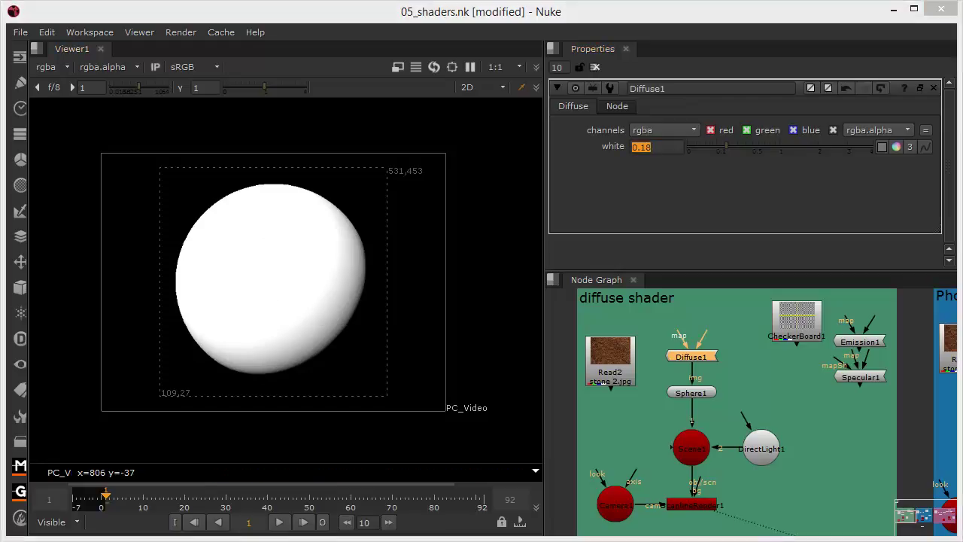
pyautogui.moveTo(728, 148)
pyautogui.mouseDown()
pyautogui.moveTo(780, 147)
pyautogui.moveTo(710, 152)
pyautogui.moveTo(732, 162)
pyautogui.moveTo(720, 158)
pyautogui.mouseUp()
pyautogui.moveTo(646, 147); pyautogui.dragTo(686, 168)
pyautogui.write('8')
pyautogui.press('Return')
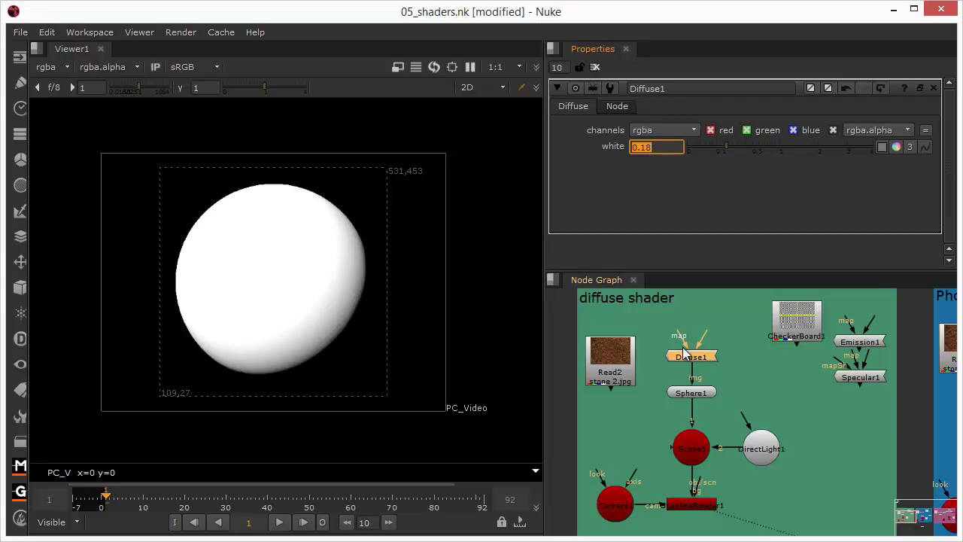
# Connect Diffuse1's map input to the Read2 stone texture, and compare by wiring Sphere1 directly to Read2 and back to Diffuse1.
pyautogui.moveTo(679, 335); pyautogui.dragTo(614, 359)
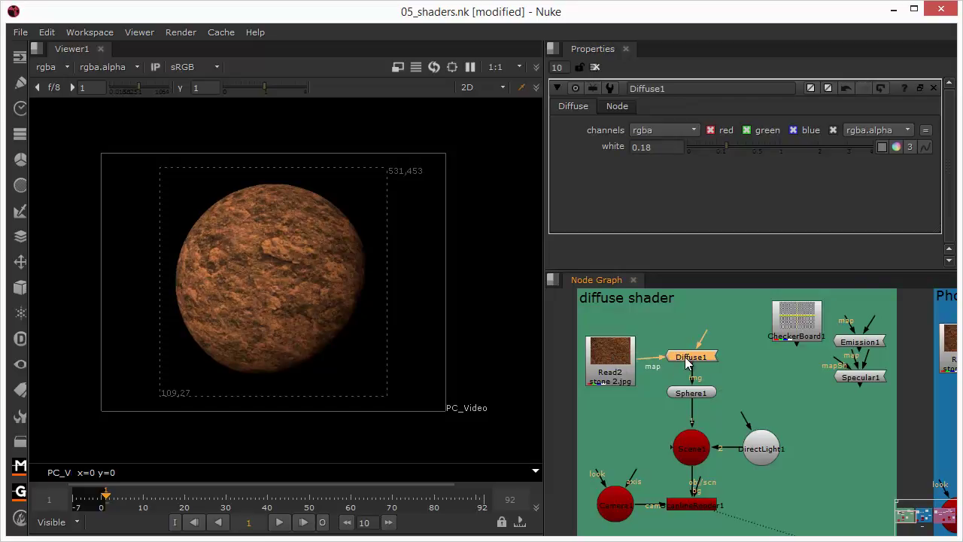
pyautogui.moveTo(686, 360); pyautogui.dragTo(687, 366)
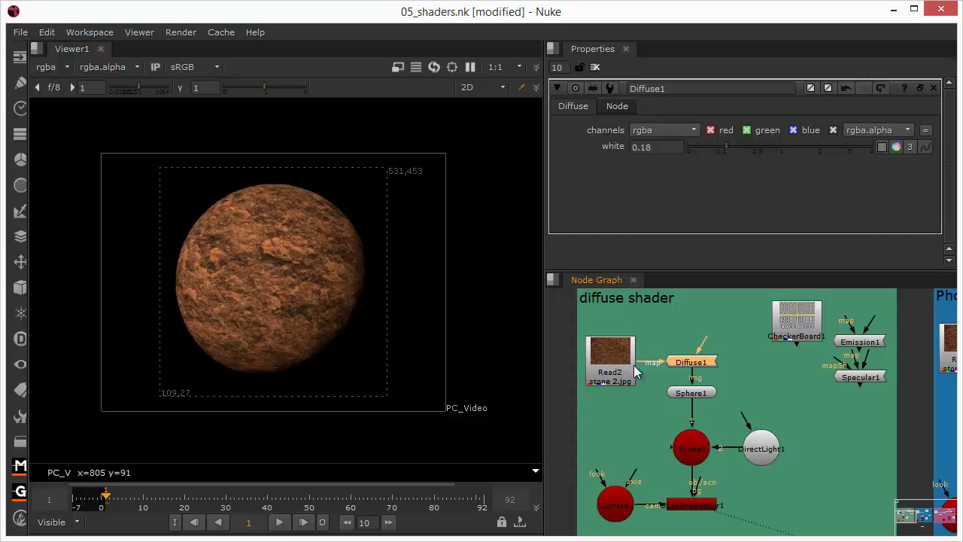
pyautogui.moveTo(691, 381); pyautogui.dragTo(618, 377)
pyautogui.moveTo(686, 386); pyautogui.dragTo(689, 365)
# Try white values of 0.15 and 0.5 on Diffuse1, selecting ScanlineRender1 in between.
pyautogui.moveTo(728, 147)
pyautogui.mouseDown()
pyautogui.moveTo(761, 148)
pyautogui.moveTo(705, 155)
pyautogui.moveTo(753, 159)
pyautogui.moveTo(722, 159)
pyautogui.mouseUp()
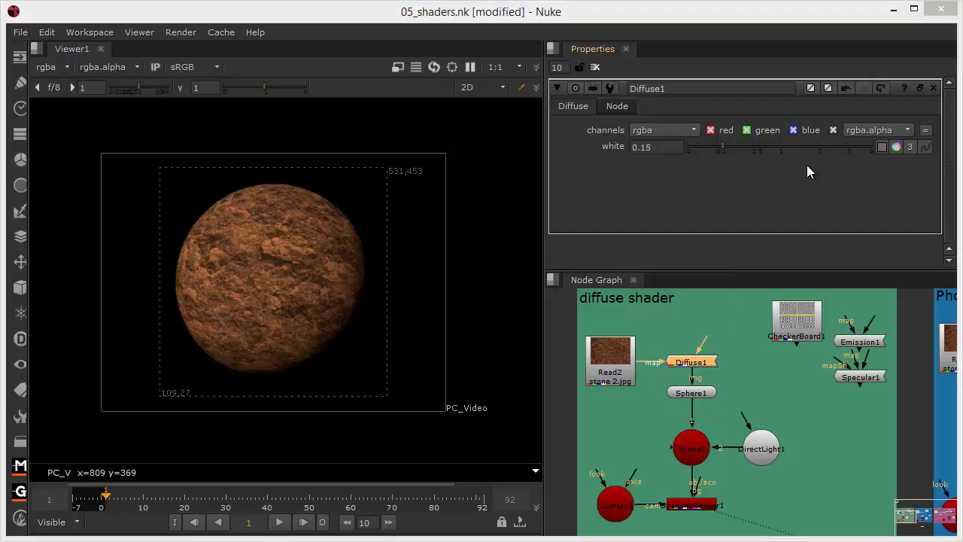
pyautogui.click(691, 508)
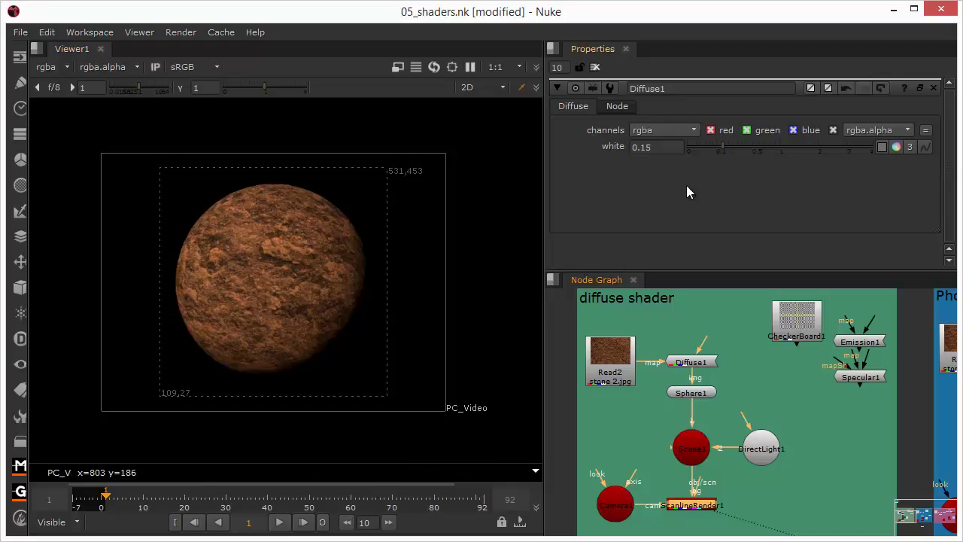
pyautogui.moveTo(725, 147); pyautogui.dragTo(753, 152)
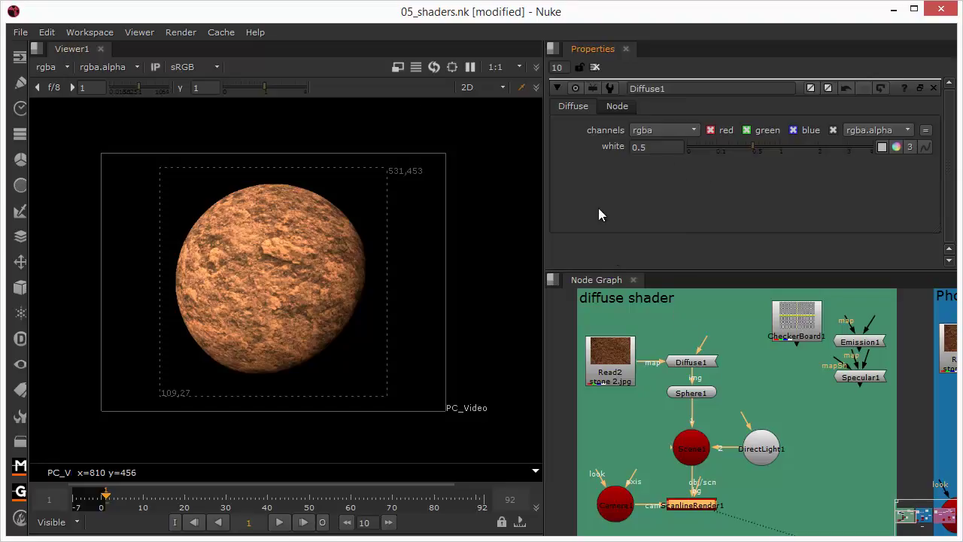
# Switch the viewer to 3D and look through Camera1 with the 3D view locked to it.
pyautogui.click(472, 89)
pyautogui.click(478, 120)
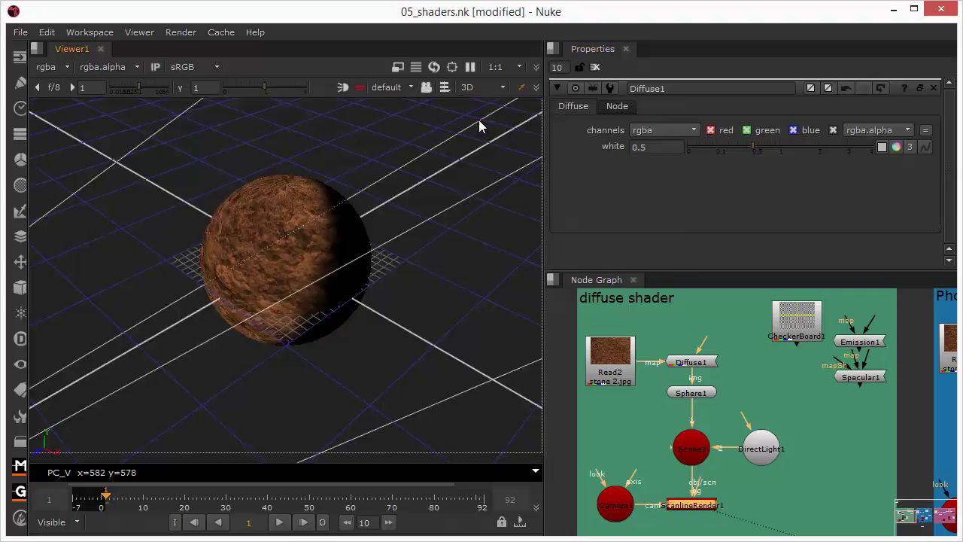
pyautogui.click(376, 88)
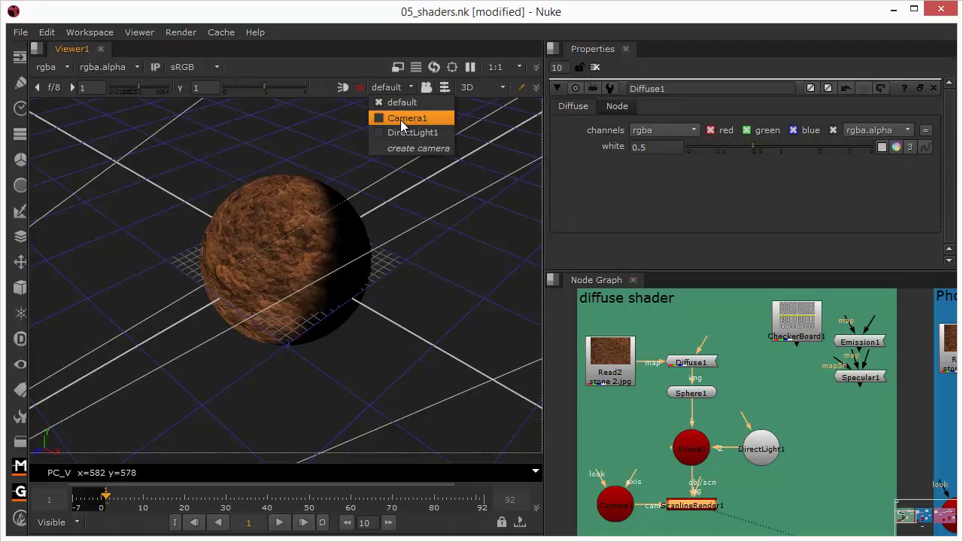
pyautogui.click(400, 120)
pyautogui.click(426, 87)
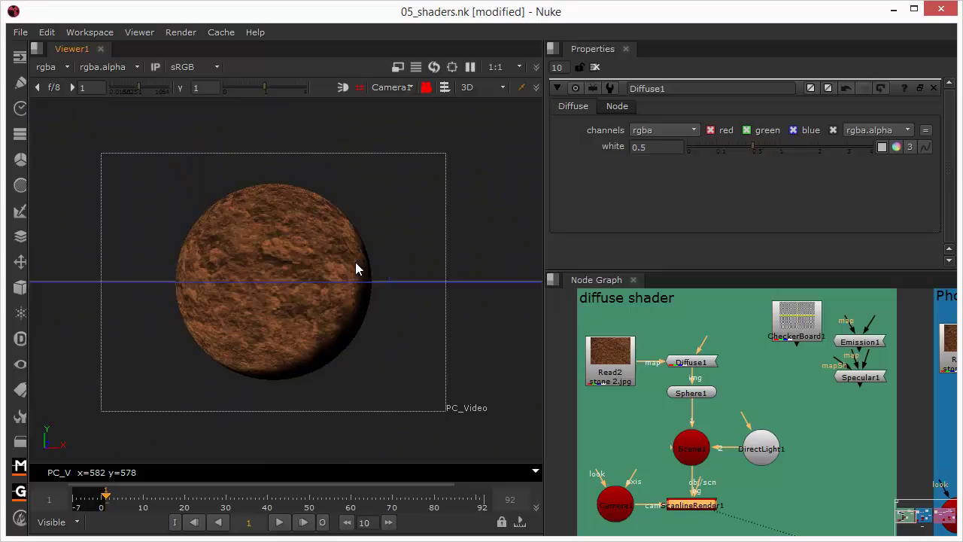
# Compare the rendered 2D view with the 3D camera view of the sphere, ending in 2D.
pyautogui.click(478, 88)
pyautogui.click(481, 107)
pyautogui.click(482, 88)
pyautogui.click(485, 117)
pyautogui.click(482, 88)
pyautogui.click(483, 103)
pyautogui.click(484, 88)
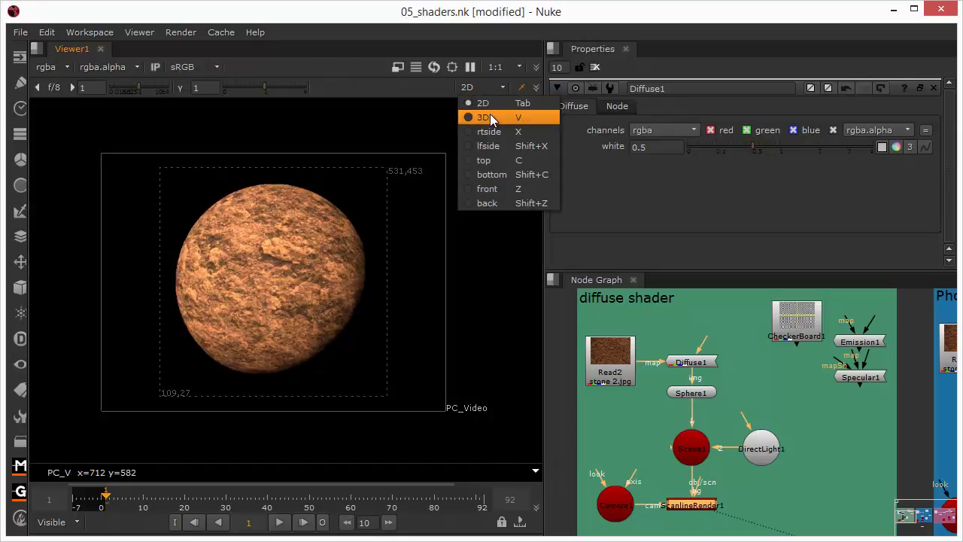
pyautogui.click(490, 115)
pyautogui.click(485, 90)
pyautogui.click(487, 105)
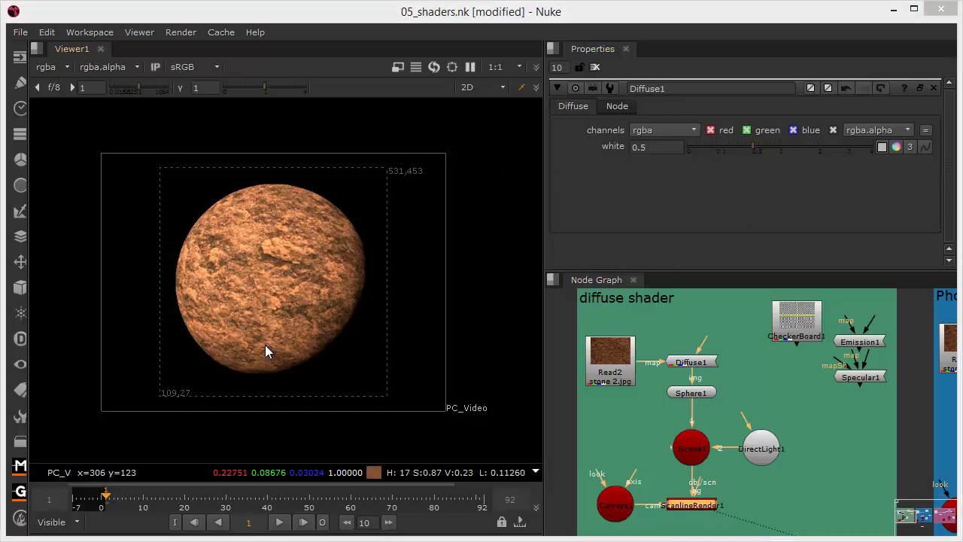
# Set Diffuse1's white value to 0.48 and select the Sphere1 node.
pyautogui.moveTo(749, 149)
pyautogui.mouseDown()
pyautogui.moveTo(740, 146)
pyautogui.moveTo(751, 149)
pyautogui.mouseUp()
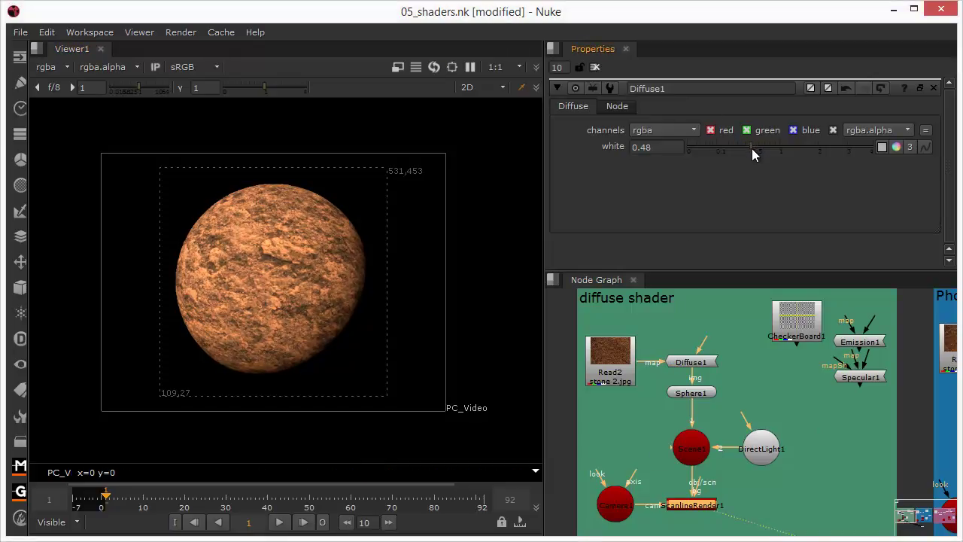
pyautogui.click(697, 399)
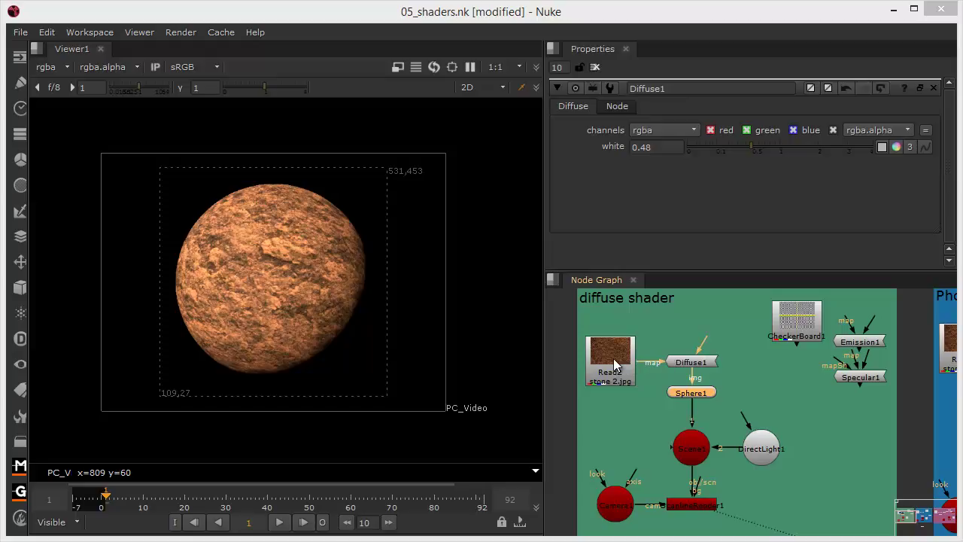
# Try CheckerBoard1 as the source of Diffuse1's unlabelled second input, and disconnect it again.
pyautogui.click(704, 350)
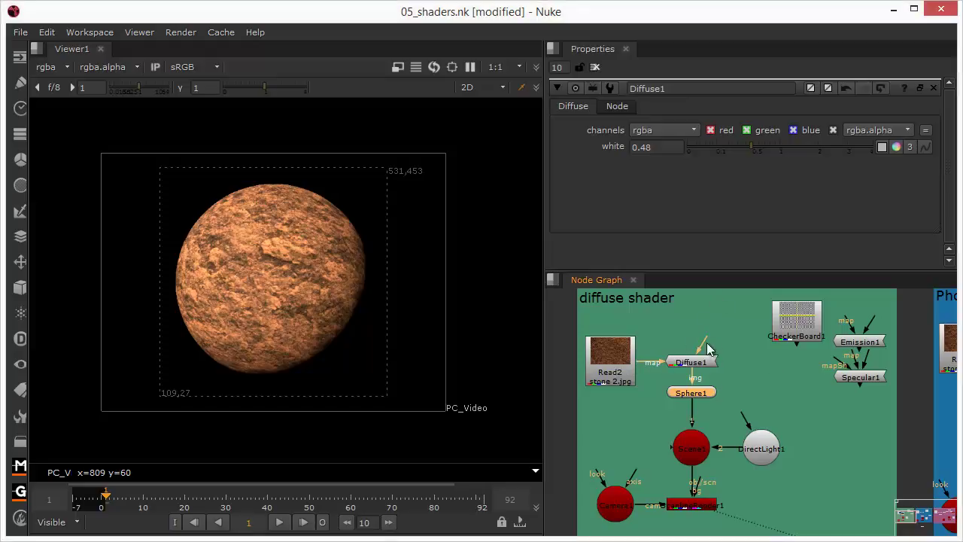
pyautogui.moveTo(705, 342); pyautogui.dragTo(792, 320)
pyautogui.moveTo(792, 320); pyautogui.dragTo(791, 320)
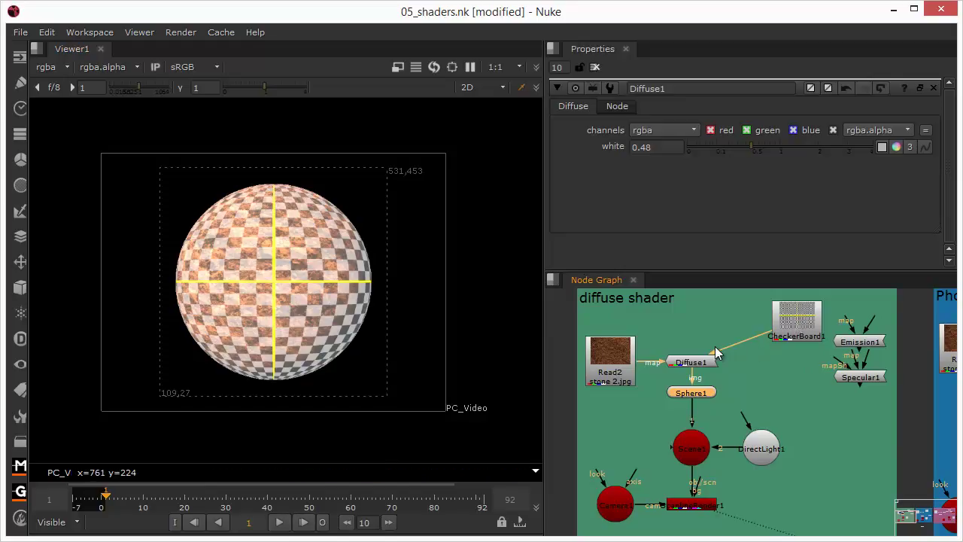
pyautogui.moveTo(717, 348); pyautogui.dragTo(709, 338)
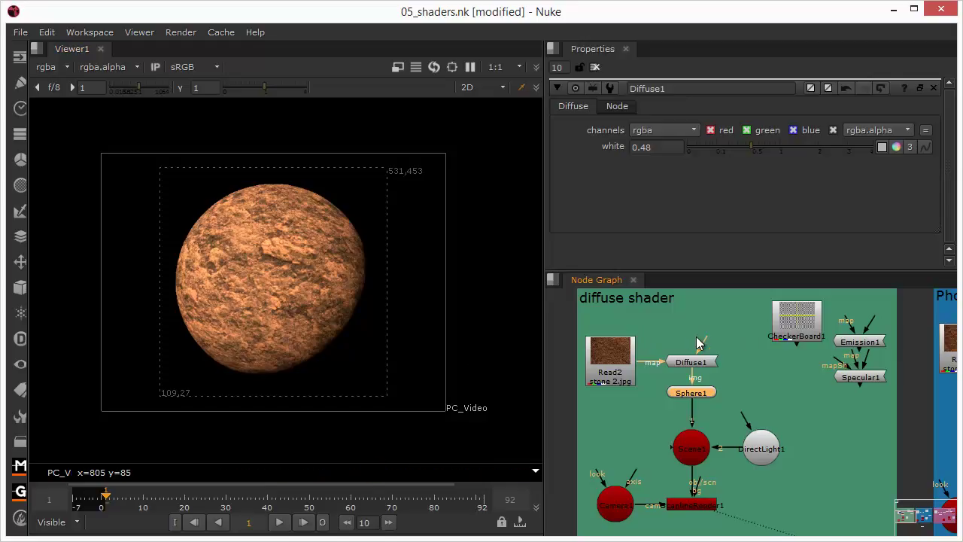
pyautogui.moveTo(705, 345); pyautogui.dragTo(648, 352)
pyautogui.click(621, 347)
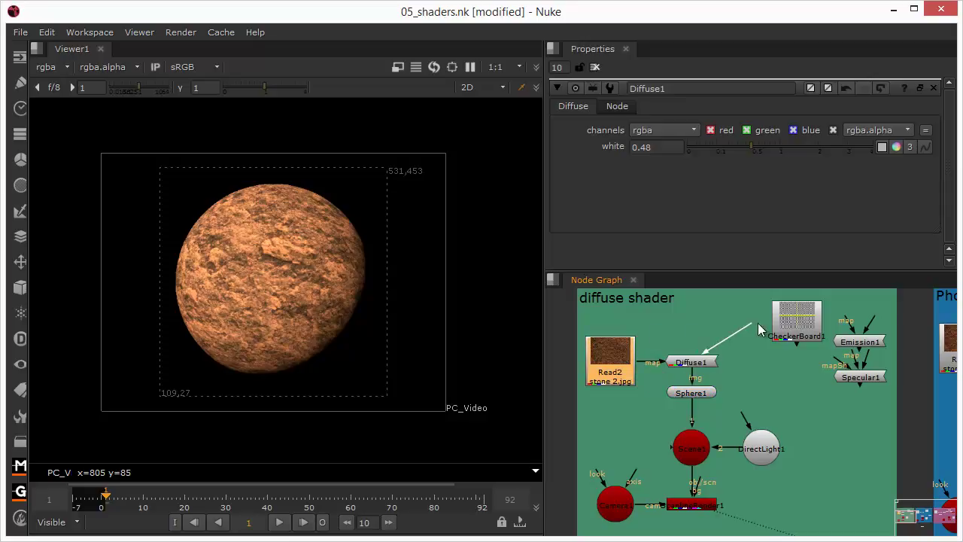
pyautogui.moveTo(722, 328); pyautogui.dragTo(786, 322)
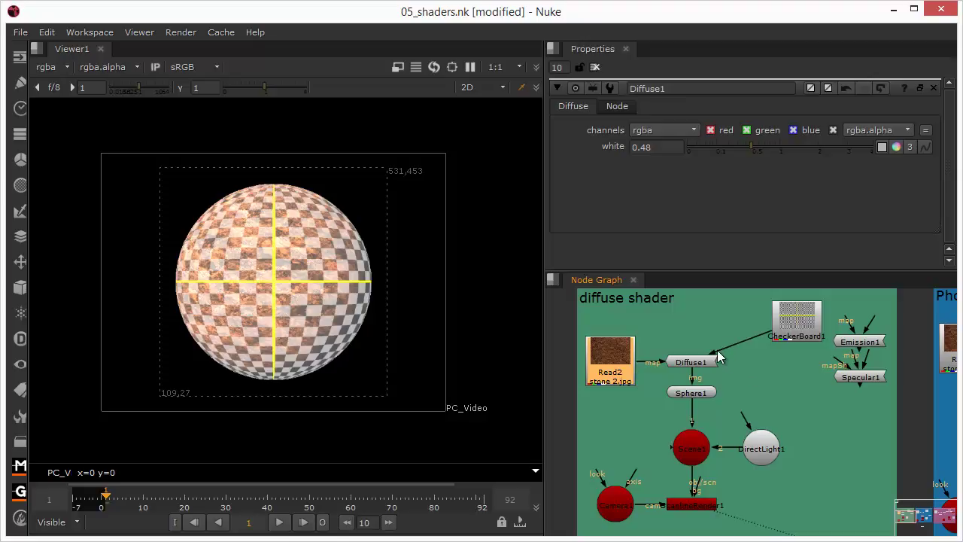
pyautogui.moveTo(717, 349); pyautogui.dragTo(753, 406)
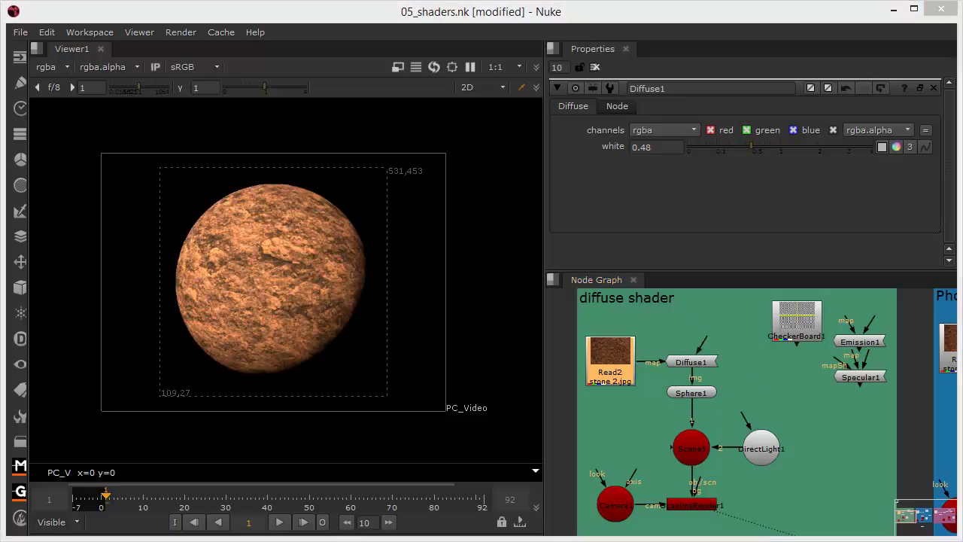
# Review the available 3D shaders and the Emission1 and Specular1 nodes, and open Specular1's properties.
pyautogui.click(21, 291)
pyautogui.moveTo(74, 371)
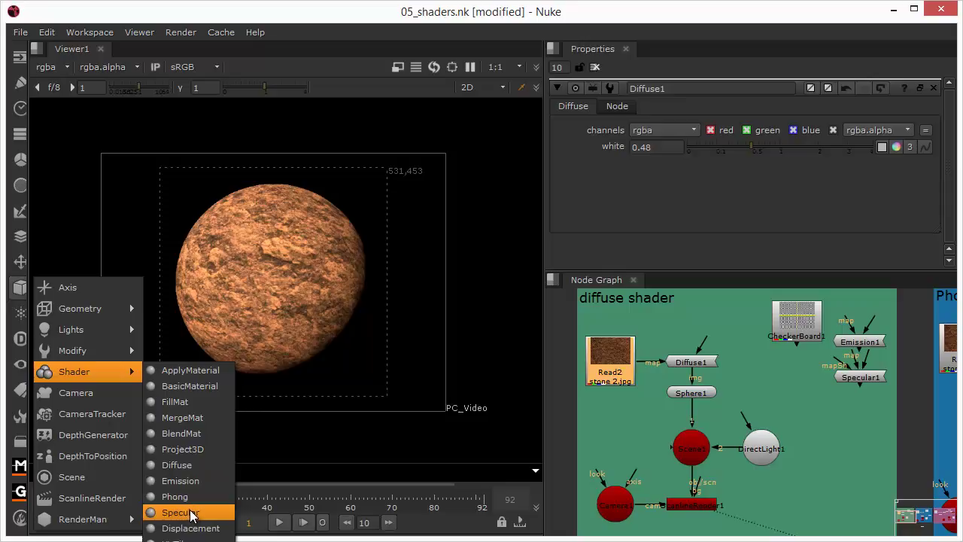
pyautogui.click(864, 414)
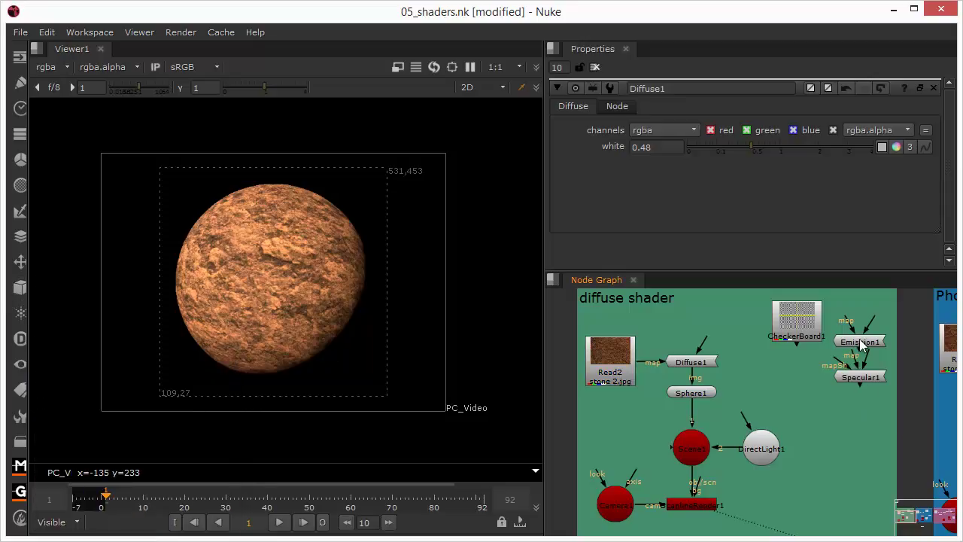
pyautogui.click(868, 343)
pyautogui.click(870, 378)
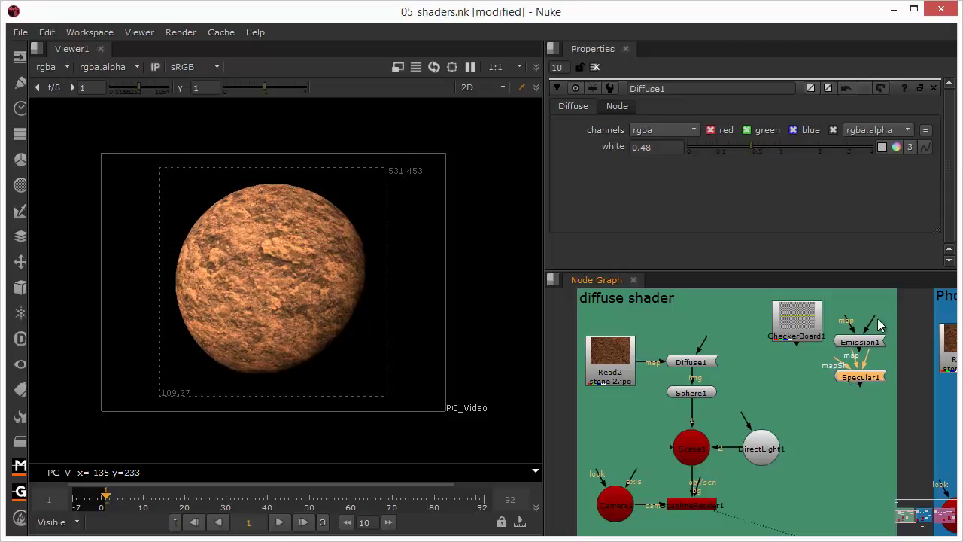
pyautogui.click(863, 343)
pyautogui.click(859, 377)
pyautogui.click(865, 343)
pyautogui.doubleClick(856, 374)
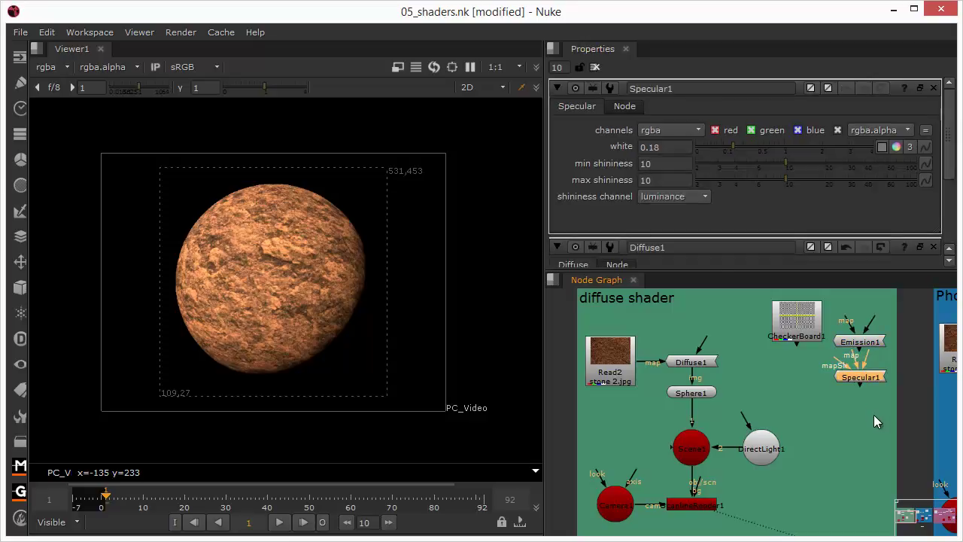
# Open Emission1's properties and select the Specular1 node.
pyautogui.doubleClick(859, 342)
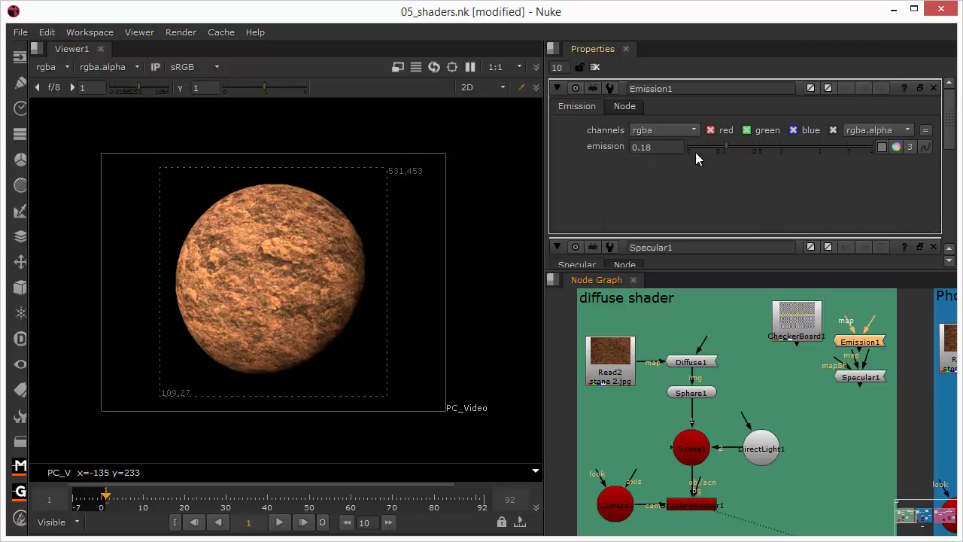
pyautogui.click(879, 379)
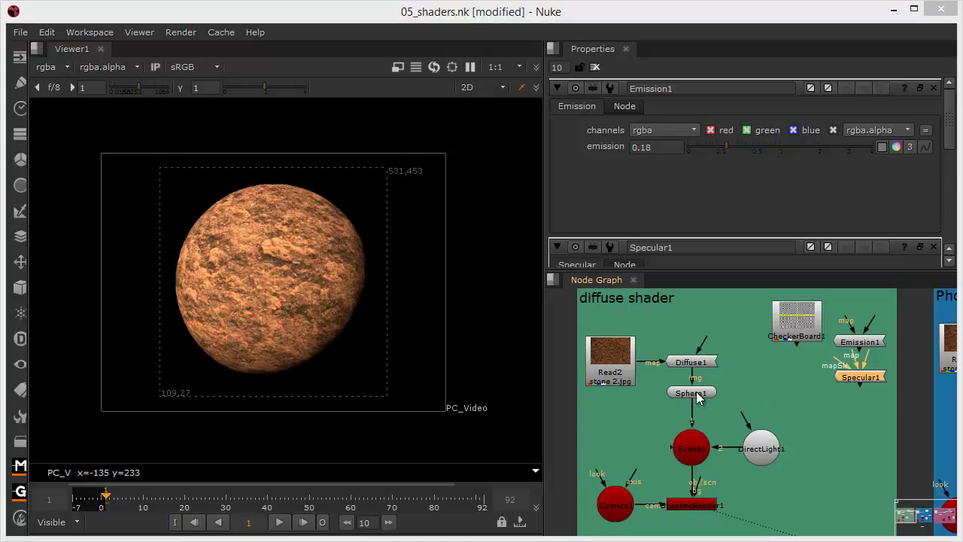
# Detach Diffuse1 from Read2 and Sphere1 and place it directly below Specular1.
pyautogui.moveTo(691, 367); pyautogui.dragTo(703, 341)
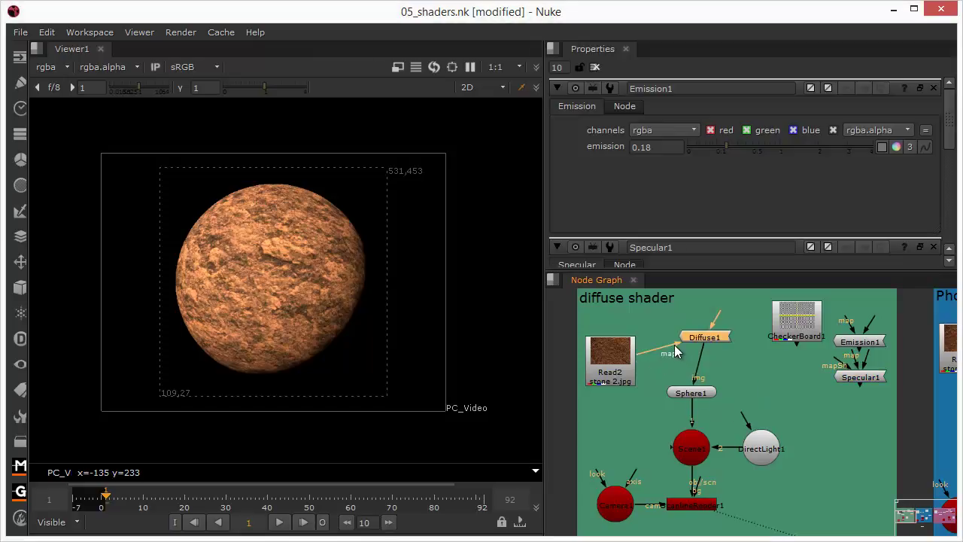
pyautogui.moveTo(683, 380); pyautogui.dragTo(864, 425)
pyautogui.click(851, 308)
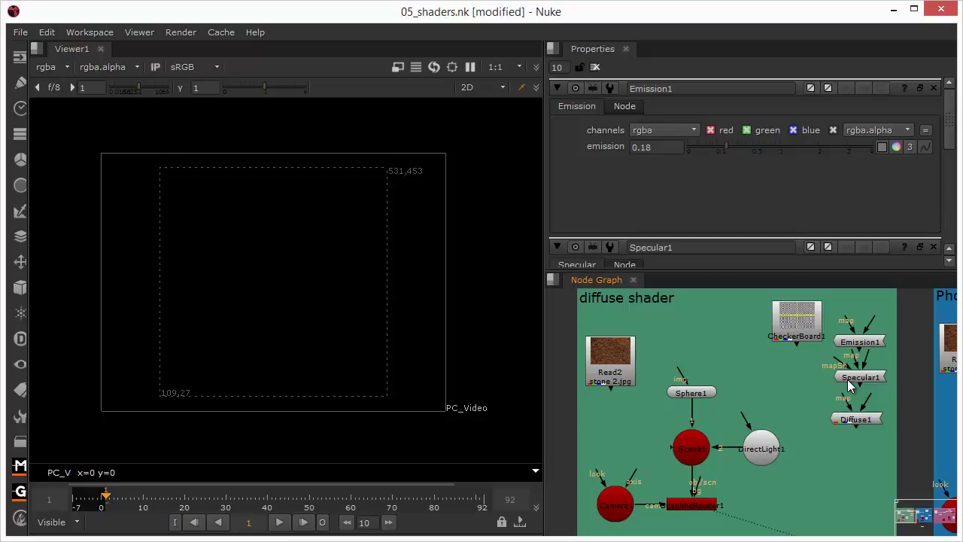
pyautogui.moveTo(857, 419); pyautogui.dragTo(863, 422)
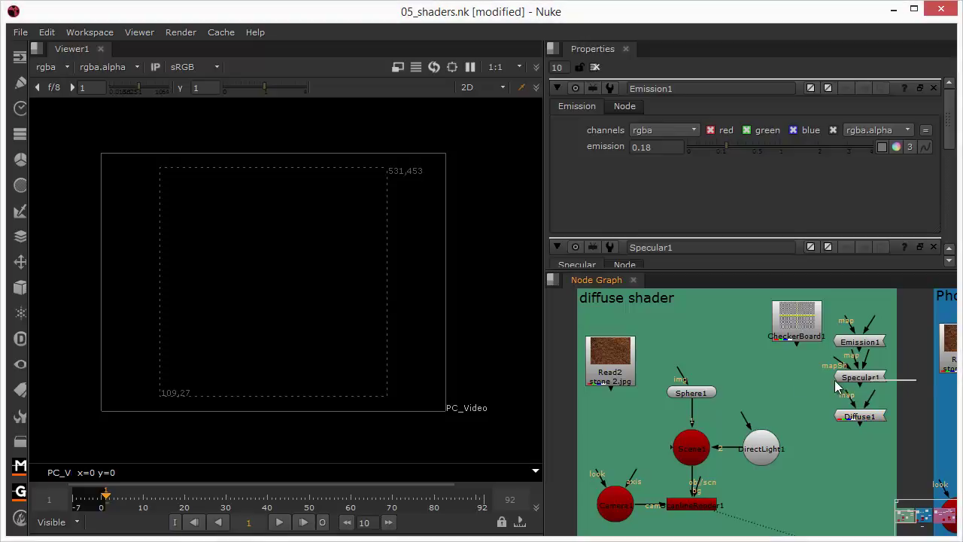
# Reinsert Diffuse1 between Read2 and Sphere1 and show Diffuse1 in the viewer.
pyautogui.moveTo(914, 393); pyautogui.dragTo(590, 396, button='middle')
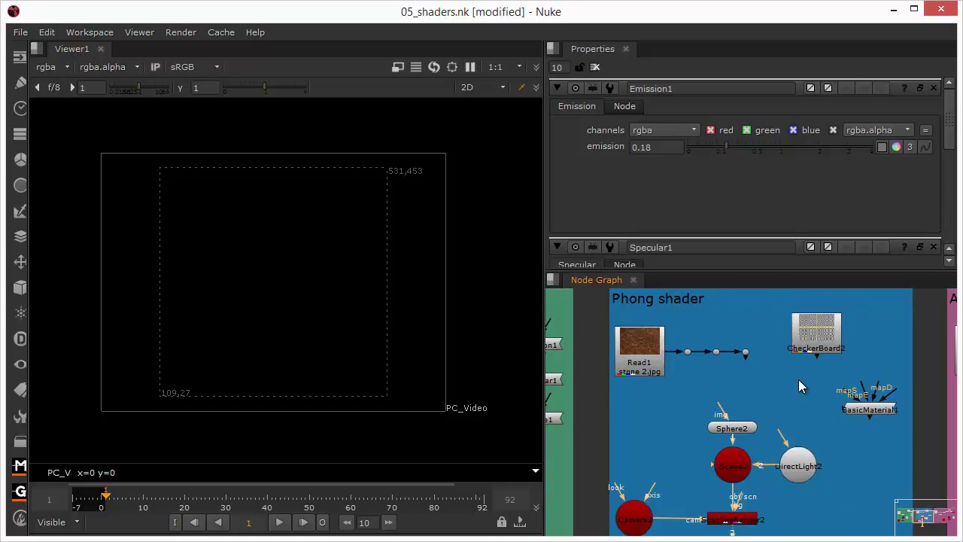
pyautogui.moveTo(707, 385); pyautogui.dragTo(919, 391, button='middle')
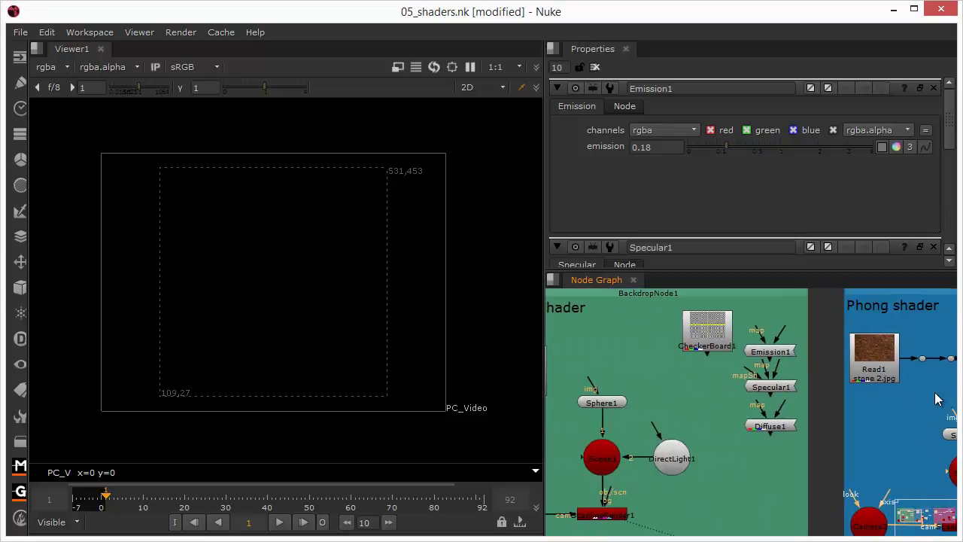
pyautogui.moveTo(776, 437); pyautogui.dragTo(824, 466, button='middle')
pyautogui.moveTo(831, 407); pyautogui.dragTo(598, 350)
pyautogui.moveTo(660, 342); pyautogui.dragTo(667, 350)
pyautogui.press('1')
pyautogui.click(782, 449)
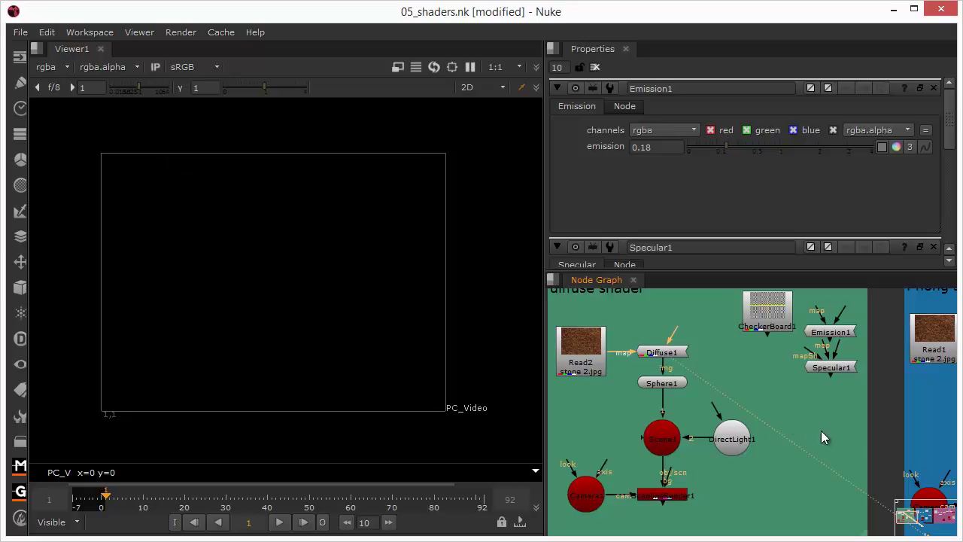
# Show ScanlineRender1's output in the viewer, and switch the viewer to the Phong setup's ScanlineRender2.
pyautogui.moveTo(822, 426)
pyautogui.mouseDown(button='middle')
pyautogui.moveTo(756, 389)
pyautogui.moveTo(820, 431)
pyautogui.mouseUp(button='middle')
pyautogui.click(666, 358)
pyautogui.moveTo(728, 504); pyautogui.dragTo(695, 394, button='middle')
pyautogui.click(604, 386)
pyautogui.press('1')
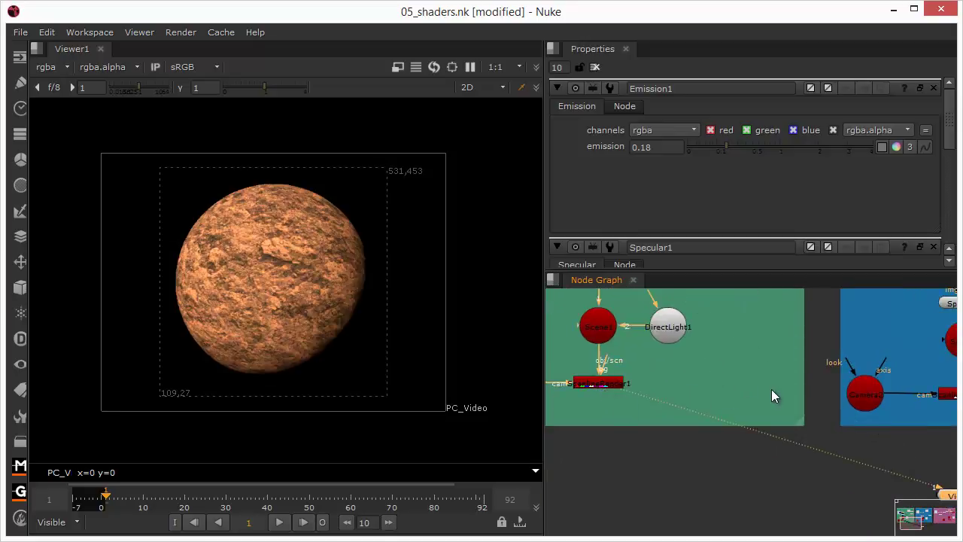
pyautogui.moveTo(865, 441); pyautogui.dragTo(698, 466, button='middle')
pyautogui.press('1')
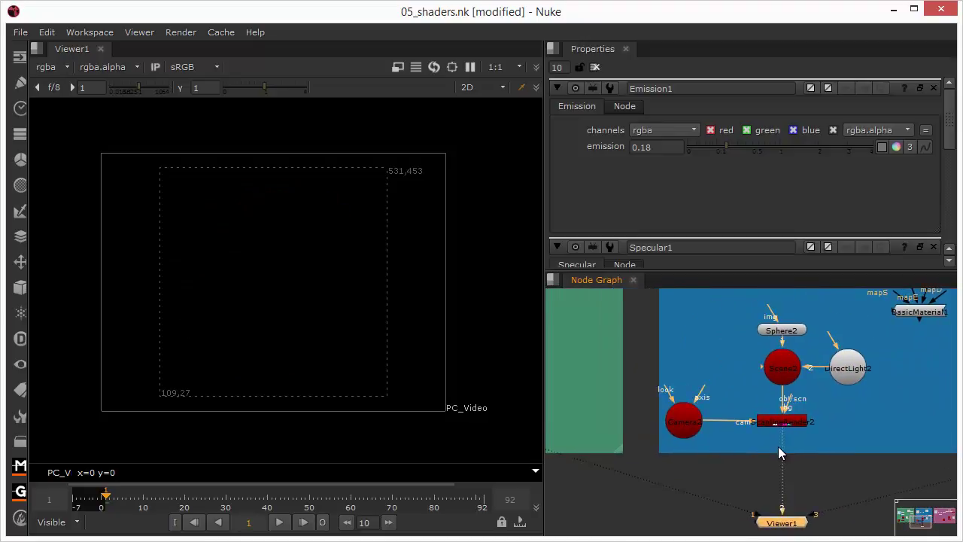
# Add a Phong shader to the Phong shader group and connect it to Sphere2's img input.
pyautogui.moveTo(821, 412); pyautogui.dragTo(764, 492, button='middle')
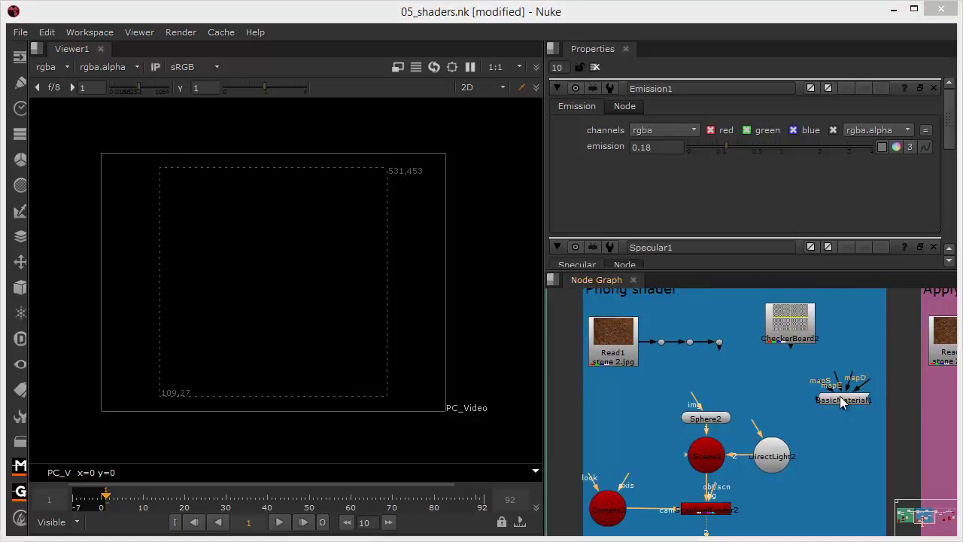
pyautogui.click(20, 286)
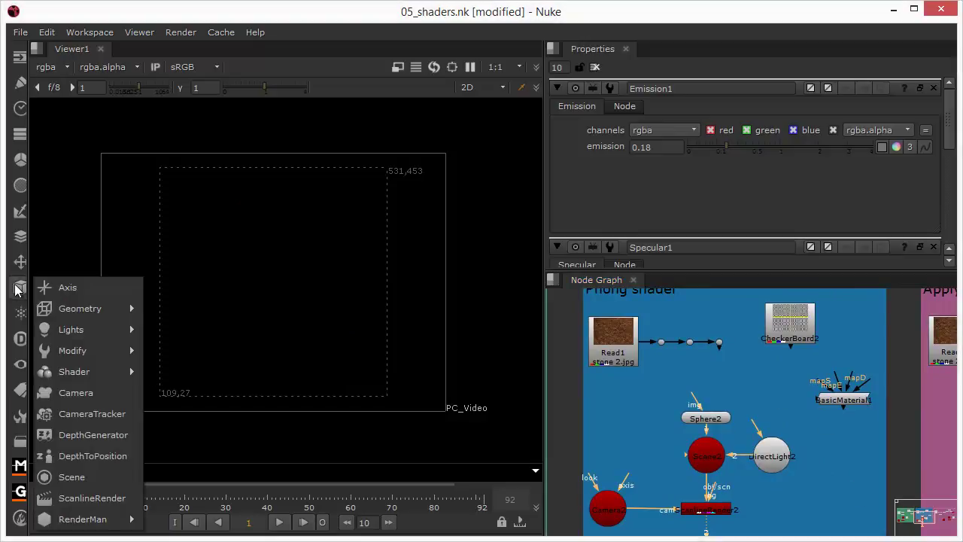
pyautogui.moveTo(62, 314)
pyautogui.moveTo(90, 368)
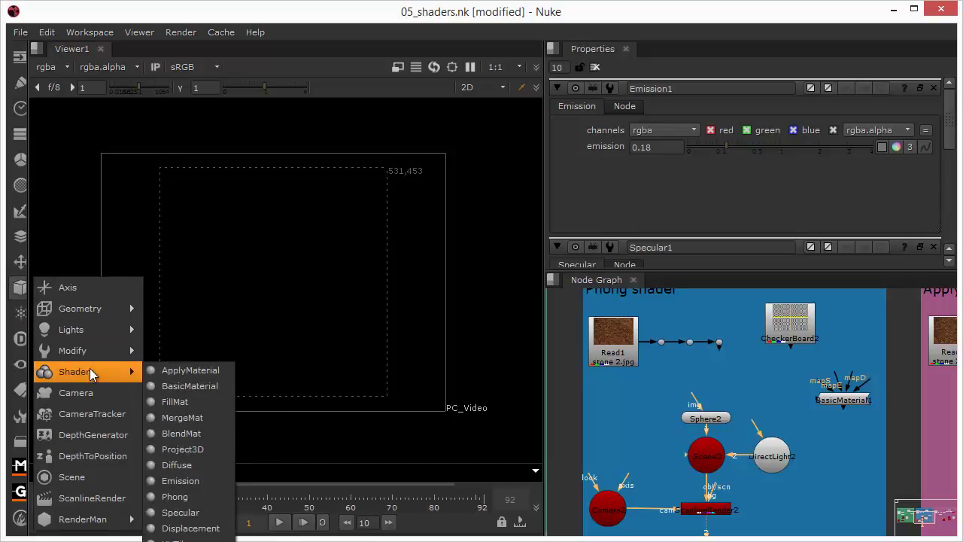
pyautogui.click(185, 496)
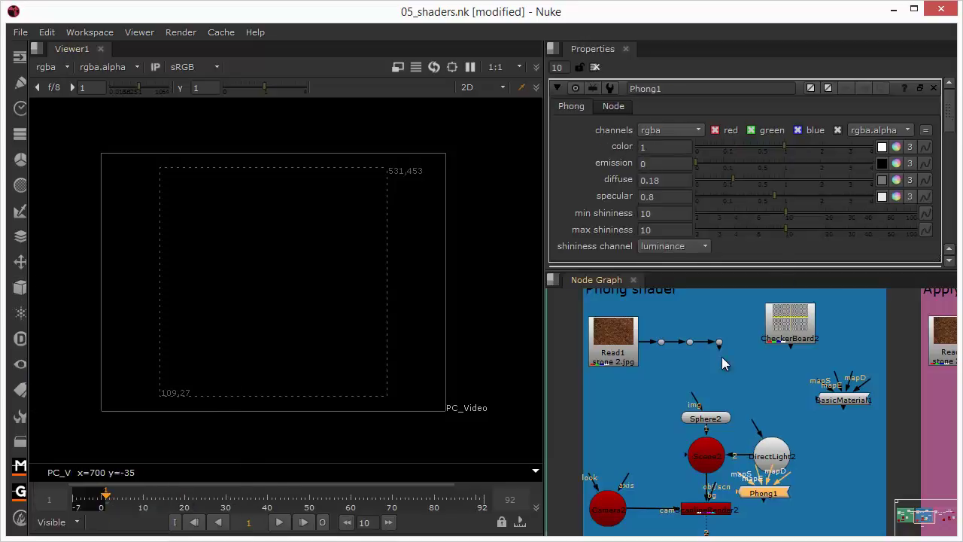
pyautogui.moveTo(774, 493); pyautogui.dragTo(698, 382)
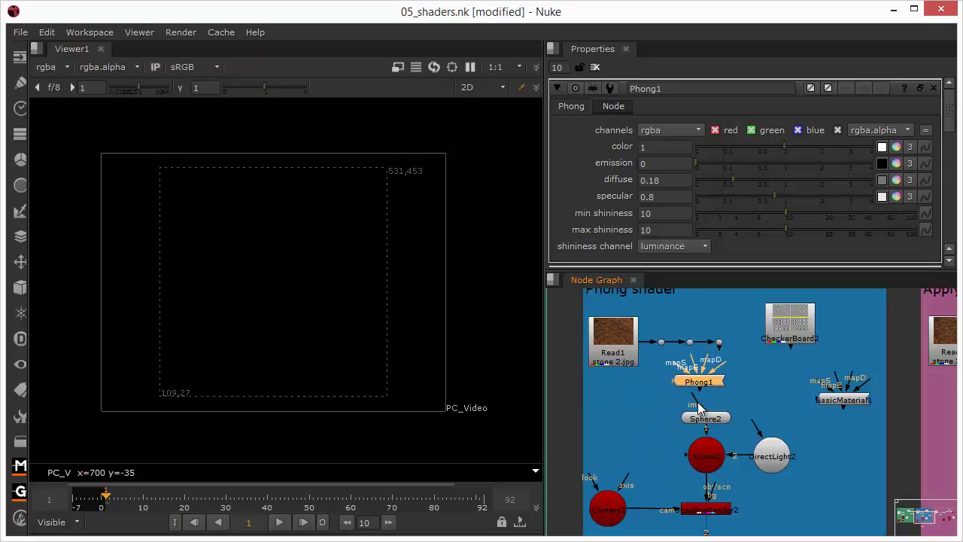
pyautogui.moveTo(703, 392); pyautogui.dragTo(710, 400)
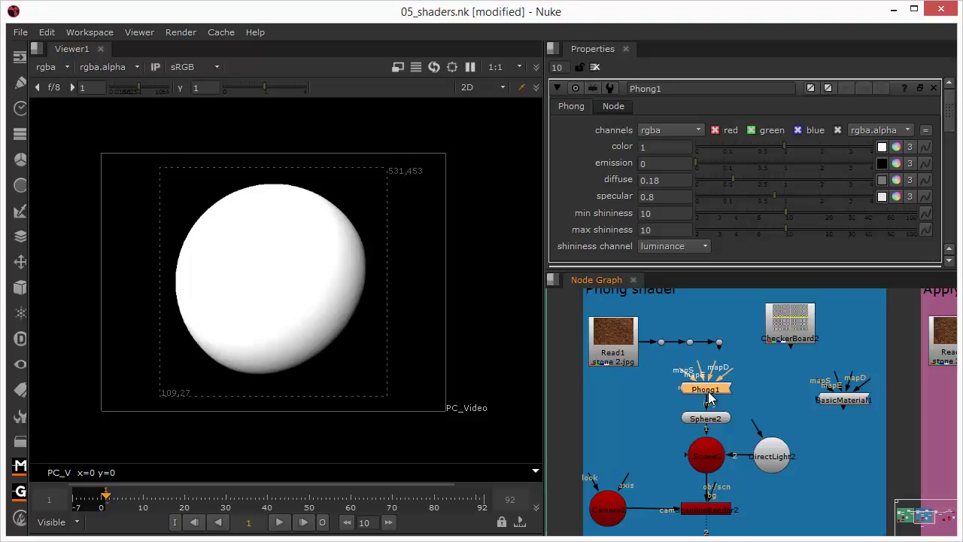
# Review DirectLight2, Sphere2 and Phong1's diffuse value, and nudge Sphere2 slightly closer to Phong1.
pyautogui.click(779, 460)
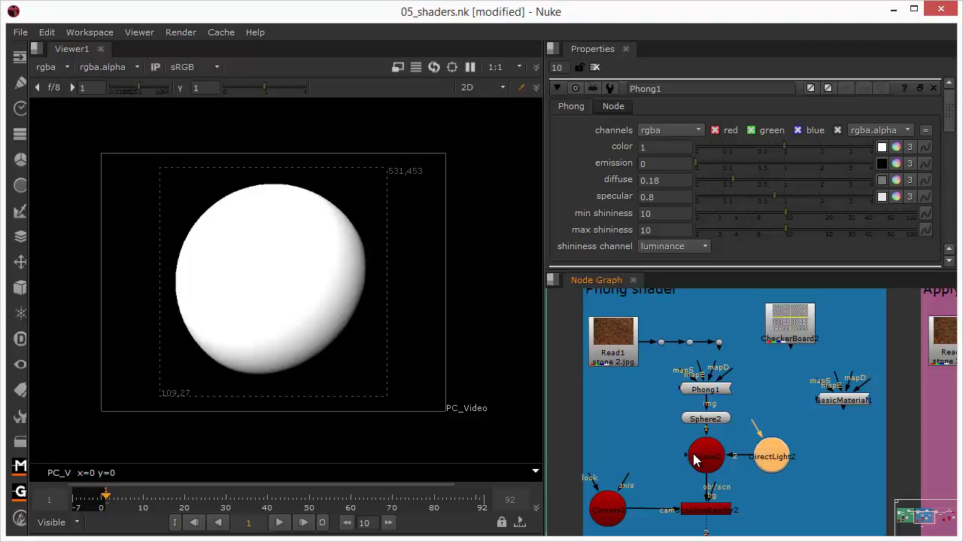
pyautogui.click(711, 421)
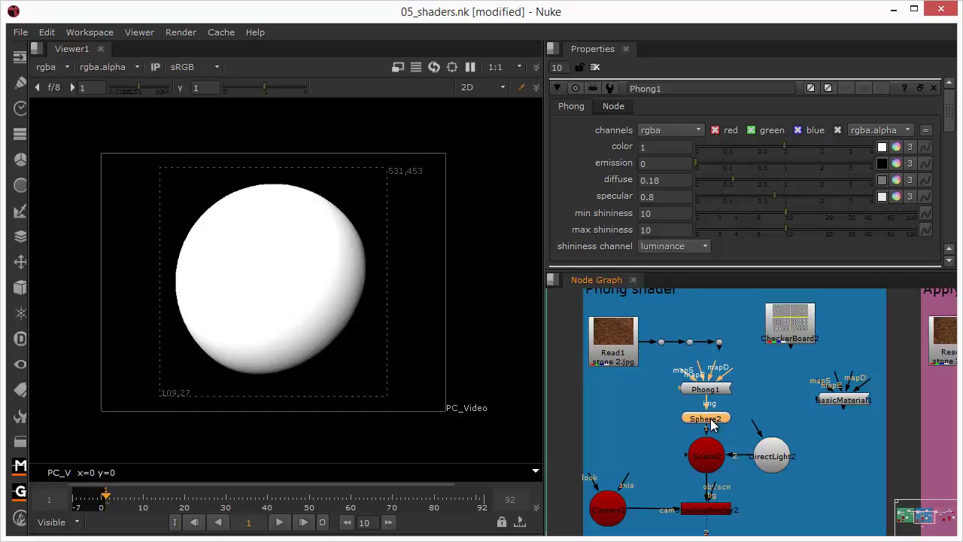
pyautogui.doubleClick(665, 180)
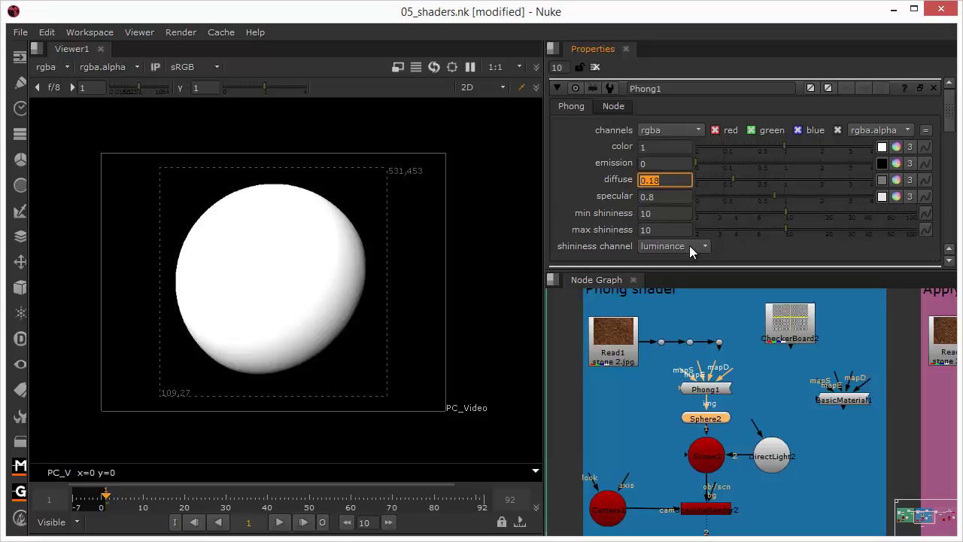
pyautogui.moveTo(713, 426)
pyautogui.mouseDown()
pyautogui.moveTo(712, 409)
pyautogui.moveTo(712, 423)
pyautogui.mouseUp()
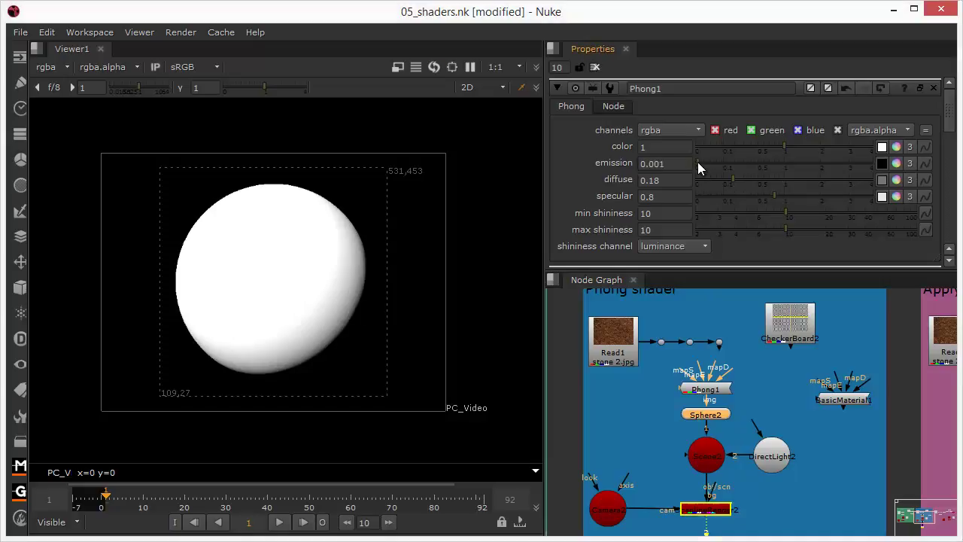
# Set Phong1's emission to 0 and its diffuse to 0.015.
pyautogui.moveTo(698, 162)
pyautogui.mouseDown()
pyautogui.moveTo(700, 152)
pyautogui.moveTo(682, 151)
pyautogui.moveTo(723, 154)
pyautogui.moveTo(667, 158)
pyautogui.mouseUp()
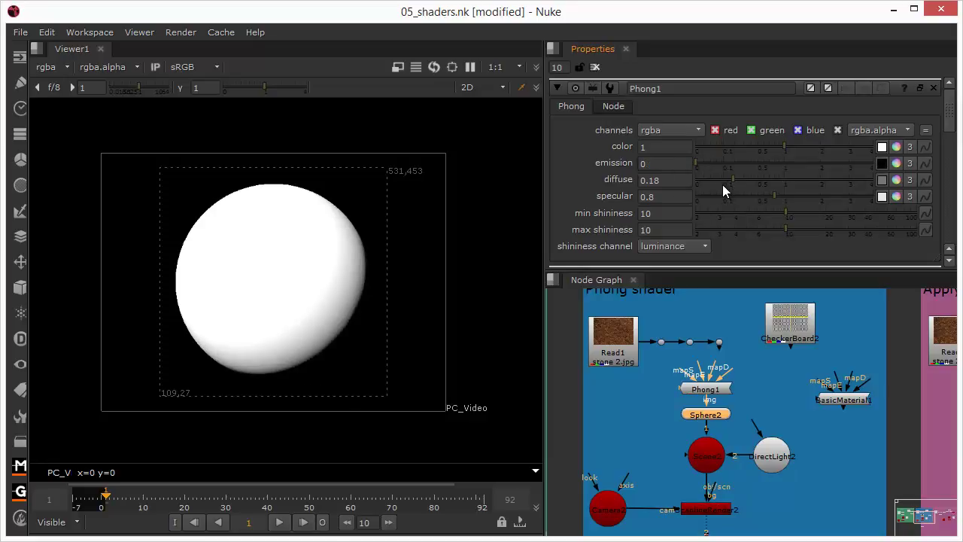
pyautogui.moveTo(694, 164); pyautogui.dragTo(674, 185)
pyautogui.moveTo(733, 179); pyautogui.dragTo(711, 186)
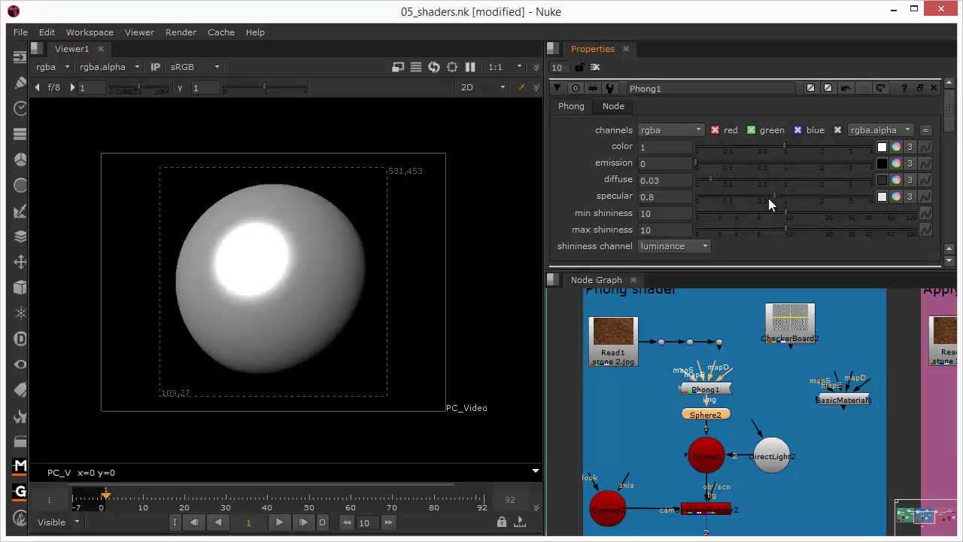
pyautogui.moveTo(707, 180)
pyautogui.mouseDown()
pyautogui.moveTo(746, 181)
pyautogui.moveTo(705, 193)
pyautogui.mouseUp()
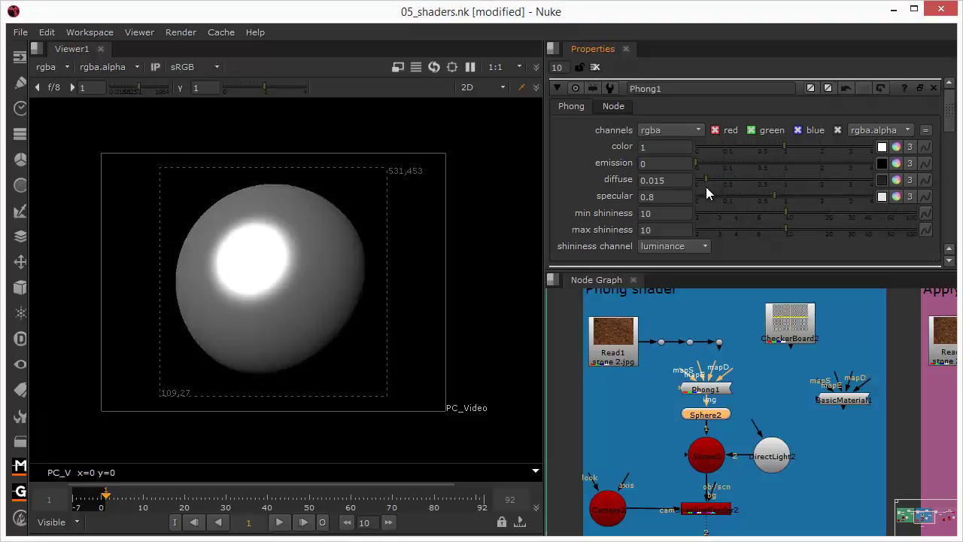
# Lower Phong1's specular to 0.1.
pyautogui.click(772, 197)
pyautogui.moveTo(770, 196); pyautogui.dragTo(721, 210)
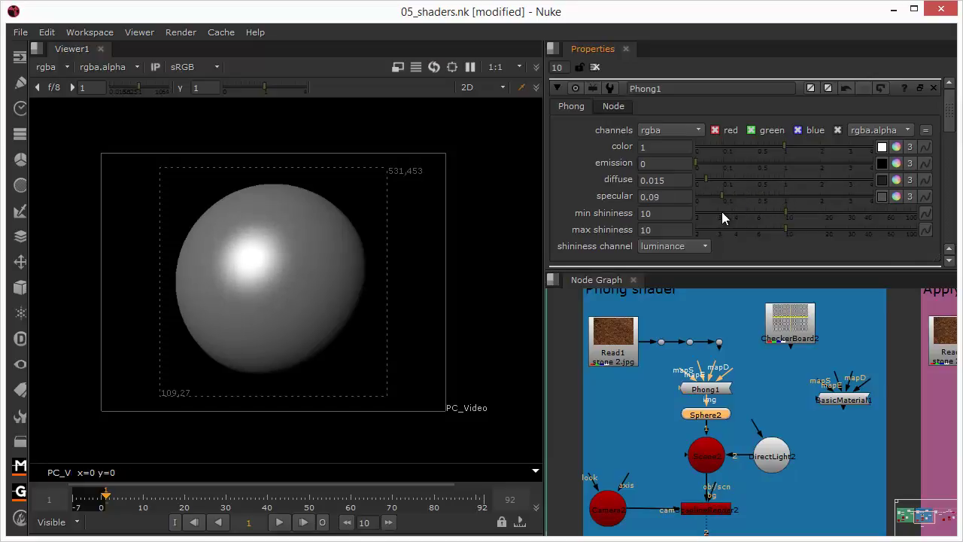
pyautogui.moveTo(721, 212)
pyautogui.mouseDown()
pyautogui.moveTo(817, 206)
pyautogui.moveTo(725, 209)
pyautogui.moveTo(808, 197)
pyautogui.moveTo(790, 209)
pyautogui.moveTo(723, 216)
pyautogui.mouseUp()
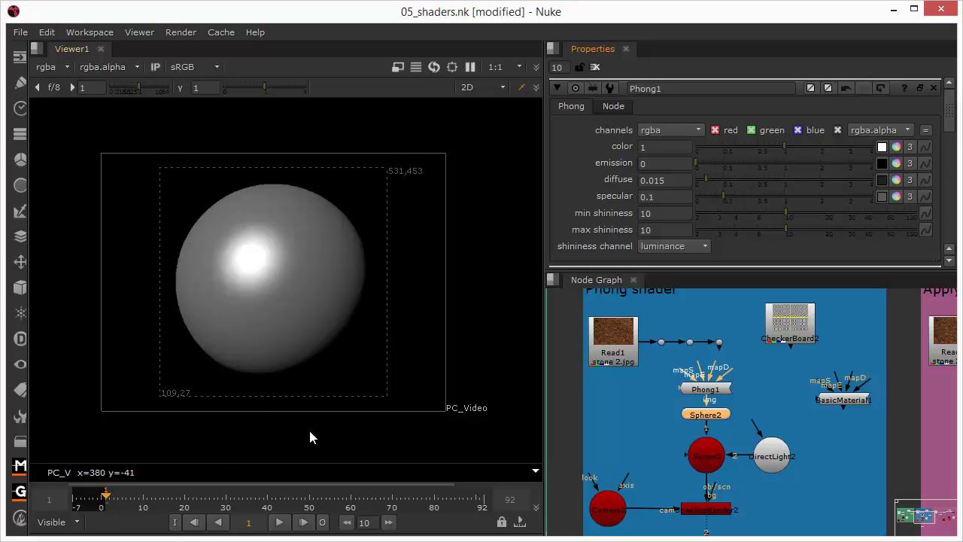
pyautogui.moveTo(319, 532); pyautogui.dragTo(324, 491)
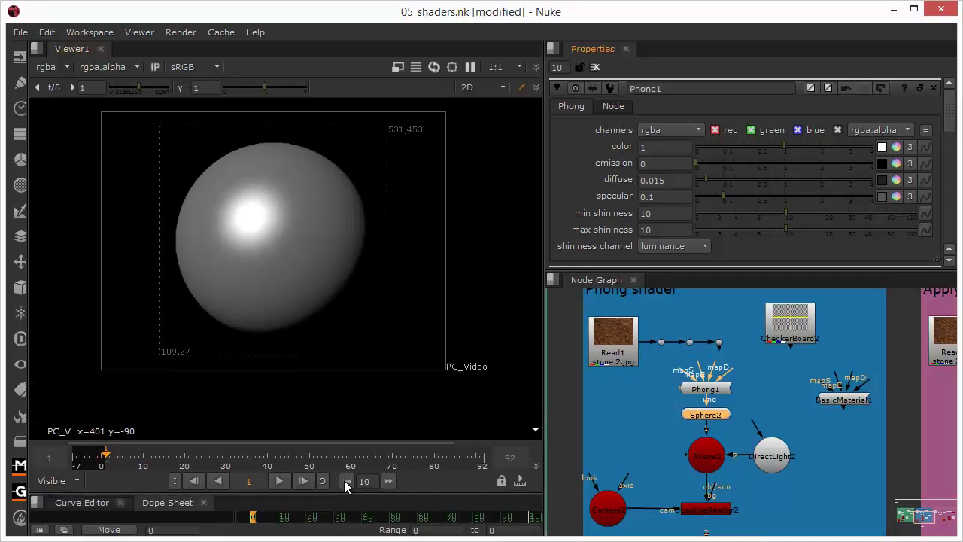
pyautogui.moveTo(442, 458); pyautogui.dragTo(326, 457, button='middle')
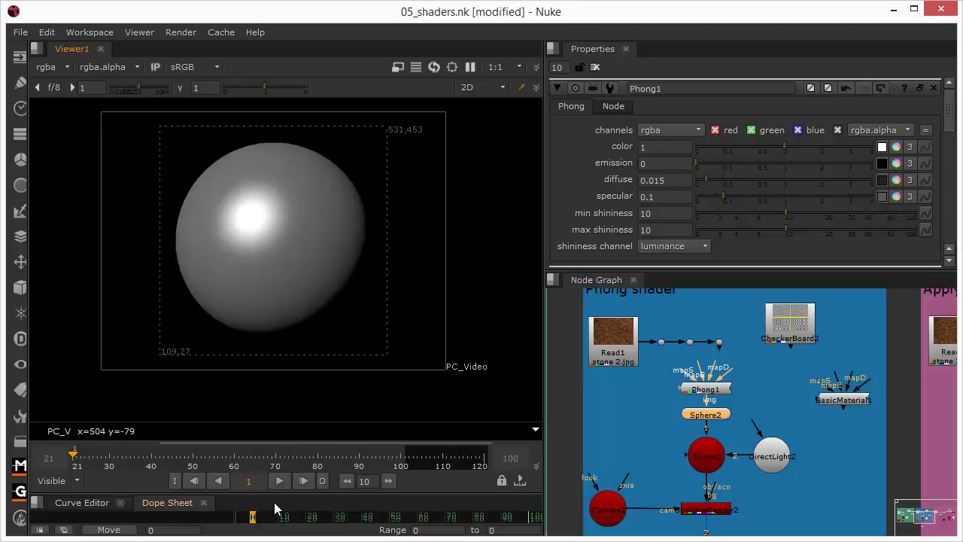
pyautogui.moveTo(277, 492); pyautogui.dragTo(280, 540)
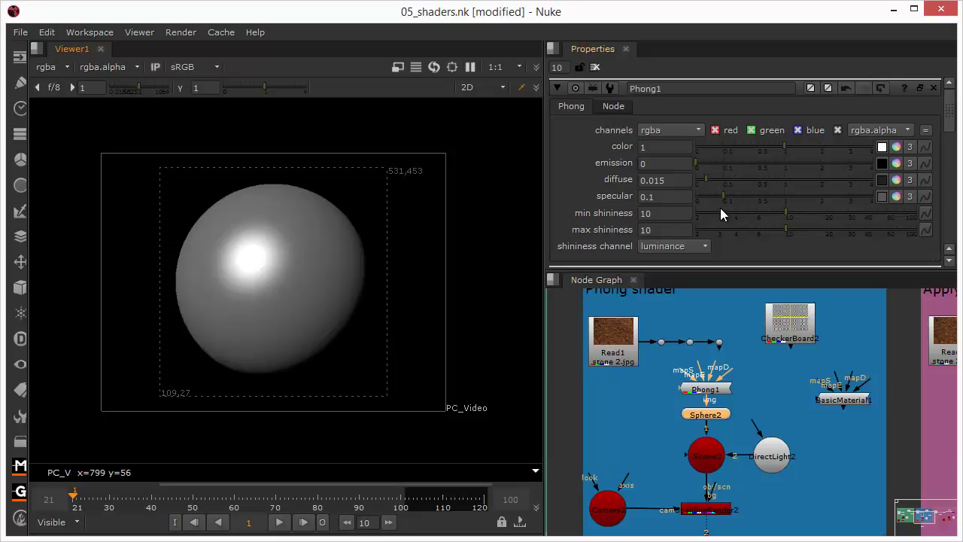
# Try a broad highlight on Phong1 with specular 1.26, min shininess 3.6 and max shininess 5.3.
pyautogui.moveTo(721, 197); pyautogui.dragTo(801, 205)
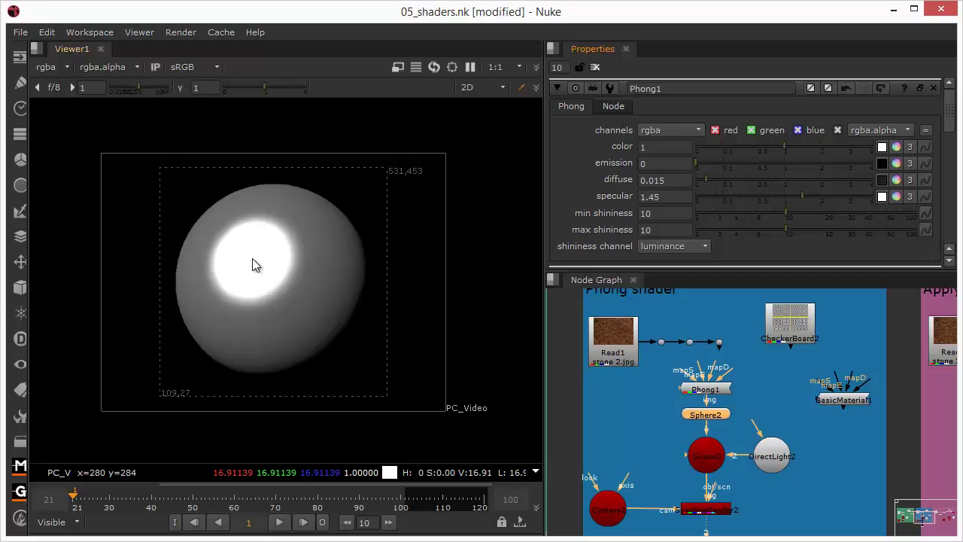
pyautogui.moveTo(802, 196); pyautogui.dragTo(772, 239)
pyautogui.click(828, 214)
pyautogui.moveTo(828, 213); pyautogui.dragTo(748, 230)
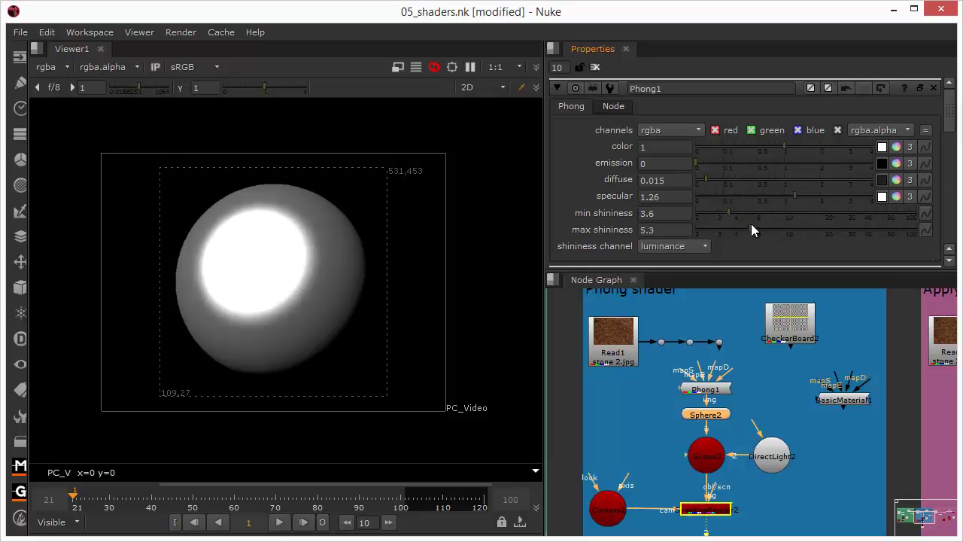
# Set Phong1's specular to 0.12 and return both min and max shininess to 10.
pyautogui.moveTo(793, 196); pyautogui.dragTo(726, 211)
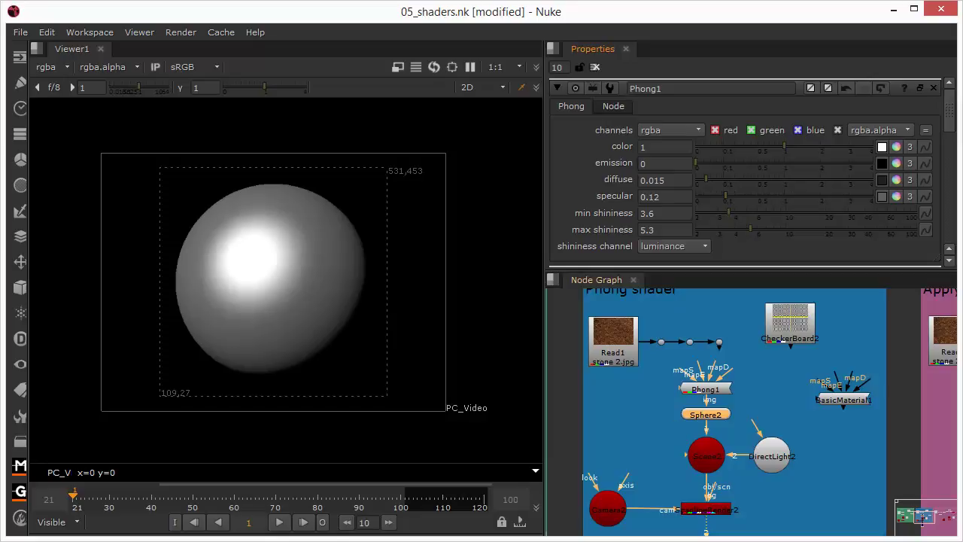
pyautogui.click(793, 231)
pyautogui.click(788, 212)
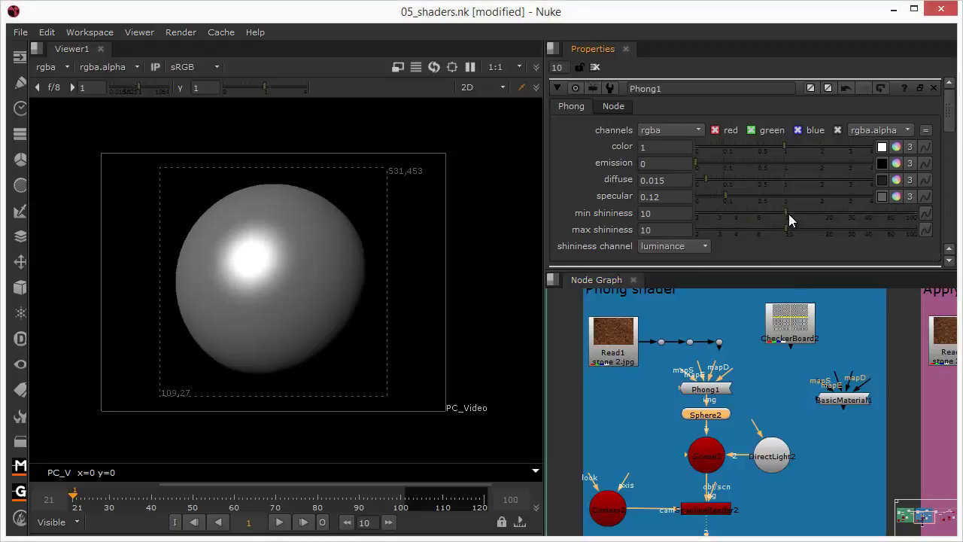
# Set Phong1's specular to 0.16 and its emission to 0.015.
pyautogui.click(773, 197)
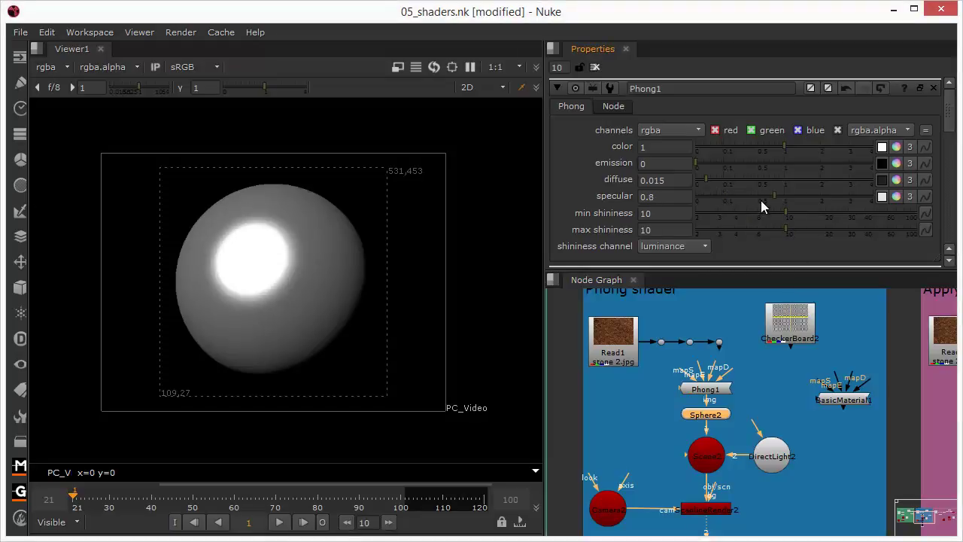
pyautogui.moveTo(775, 198); pyautogui.dragTo(730, 198)
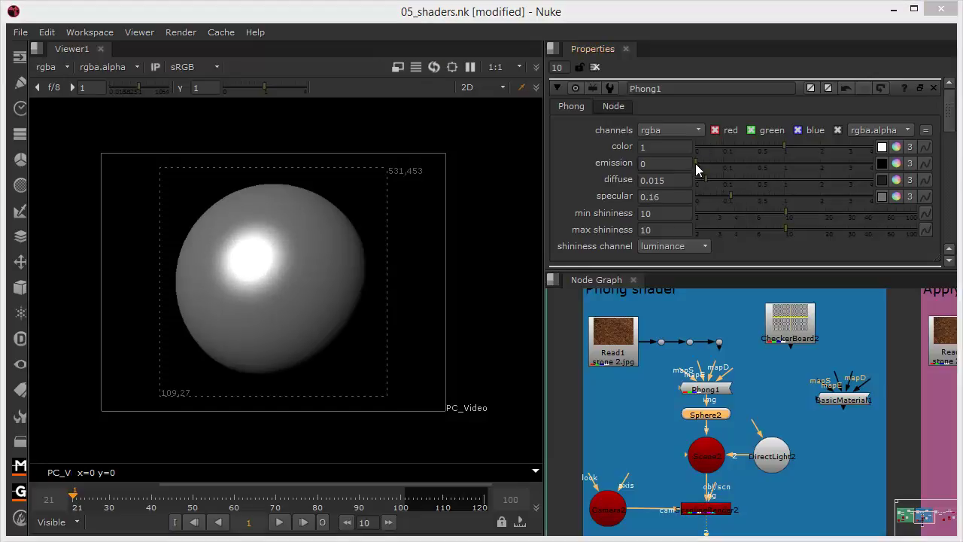
pyautogui.moveTo(695, 163); pyautogui.dragTo(702, 166)
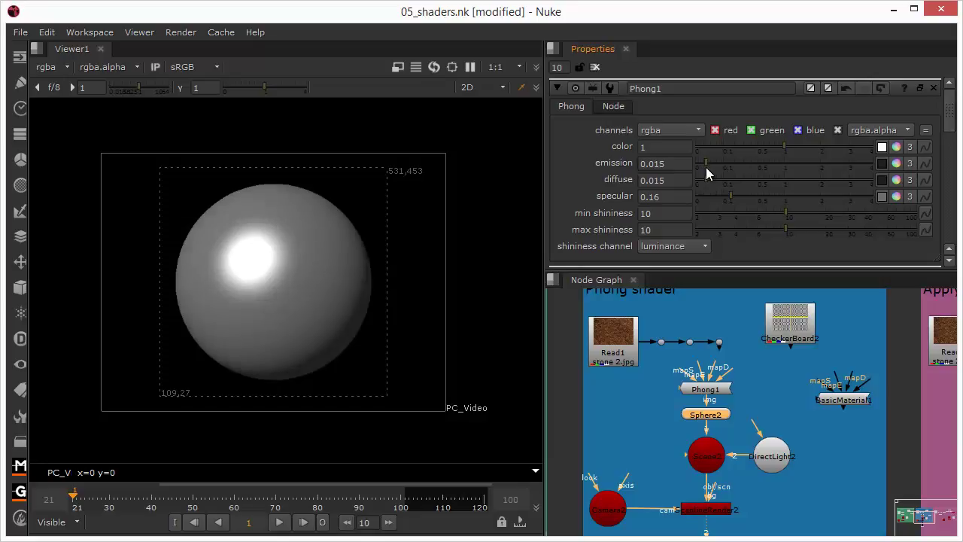
# Set Phong1's emission to 0 and connect the Read1 stone texture to its unlabelled input.
pyautogui.moveTo(705, 168)
pyautogui.mouseDown()
pyautogui.moveTo(694, 168)
pyautogui.moveTo(710, 170)
pyautogui.moveTo(703, 180)
pyautogui.mouseUp()
pyautogui.moveTo(704, 163); pyautogui.dragTo(690, 165)
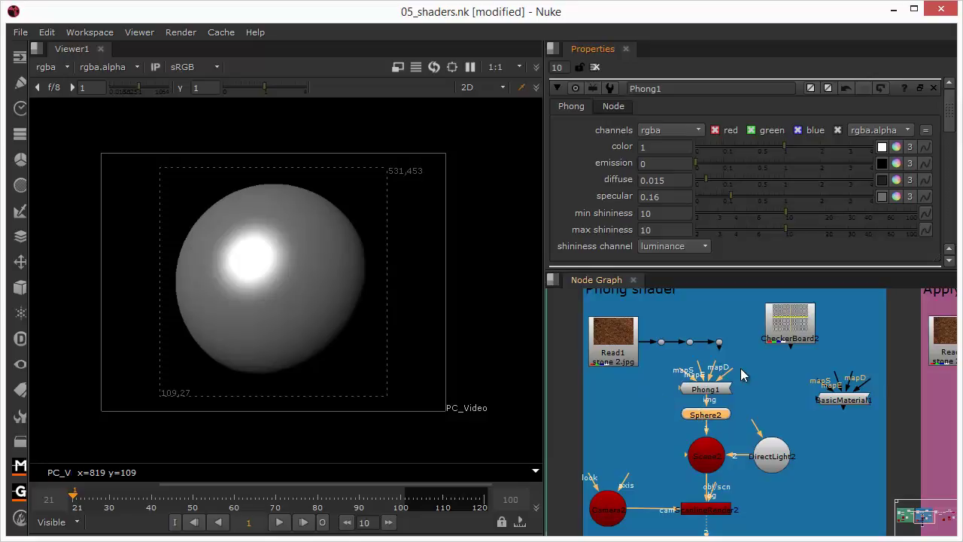
pyautogui.moveTo(714, 373); pyautogui.dragTo(730, 353)
pyautogui.moveTo(730, 369); pyautogui.dragTo(719, 341)
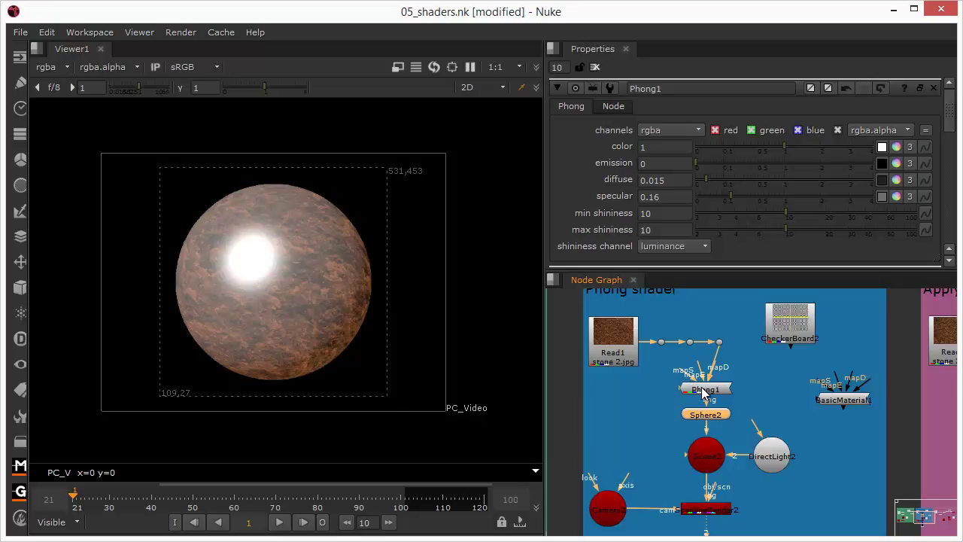
pyautogui.moveTo(713, 395); pyautogui.dragTo(713, 392)
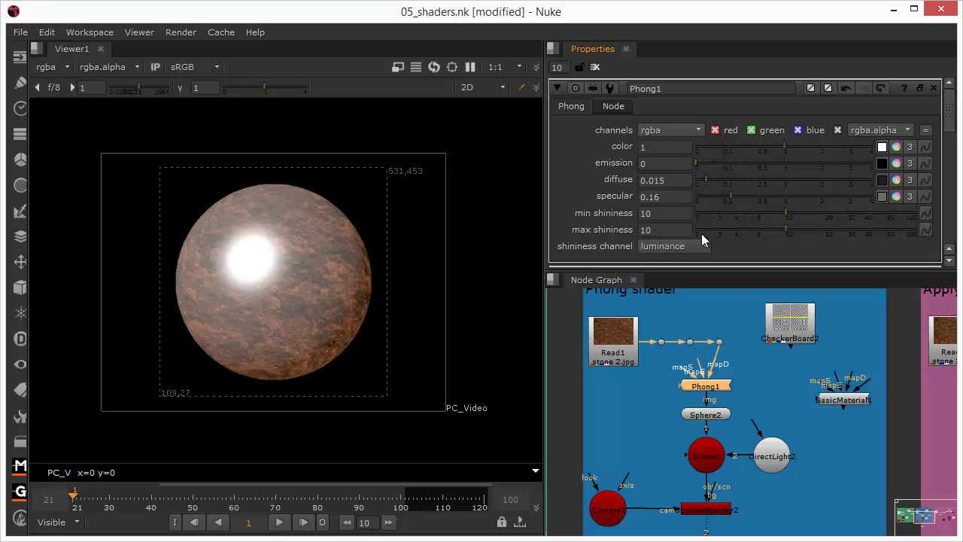
# Lower Phong1's specular to 0.05 and set its diffuse to 0.02.
pyautogui.moveTo(729, 196); pyautogui.dragTo(719, 218)
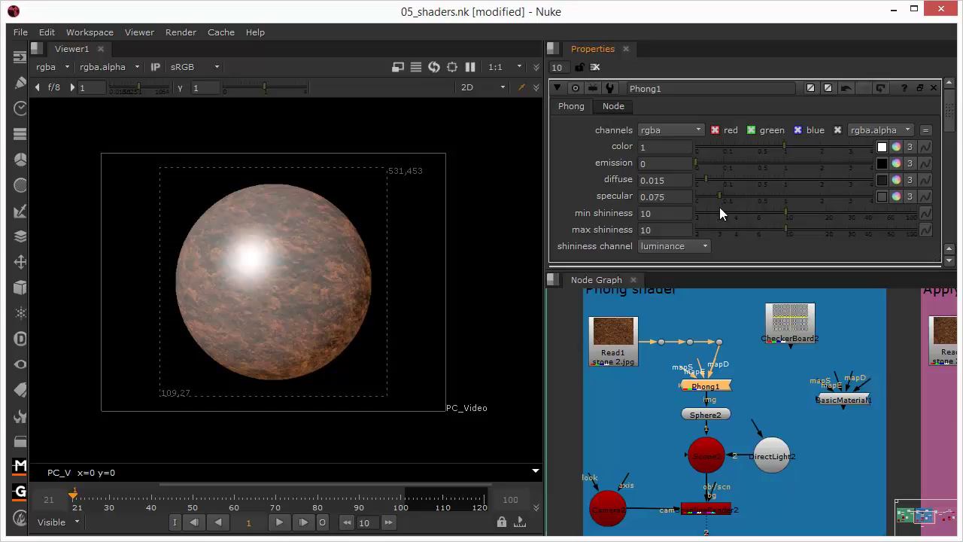
pyautogui.moveTo(719, 195); pyautogui.dragTo(723, 197)
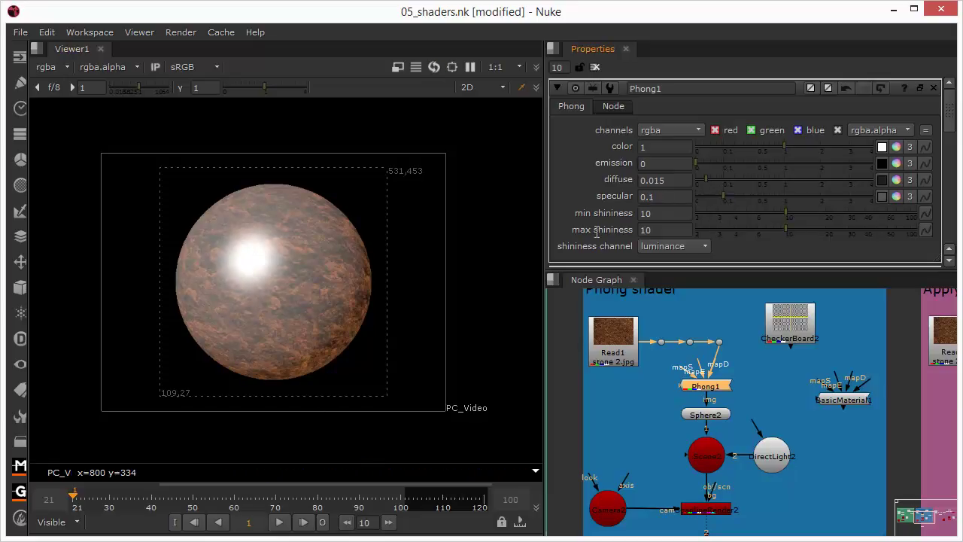
pyautogui.moveTo(719, 199); pyautogui.dragTo(716, 196)
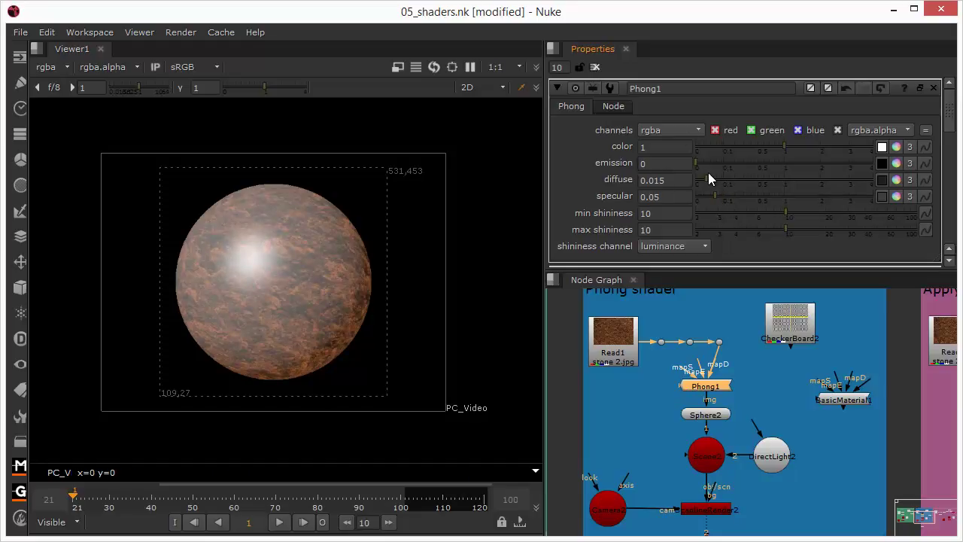
pyautogui.moveTo(707, 179)
pyautogui.mouseDown()
pyautogui.moveTo(721, 181)
pyautogui.moveTo(696, 179)
pyautogui.mouseUp()
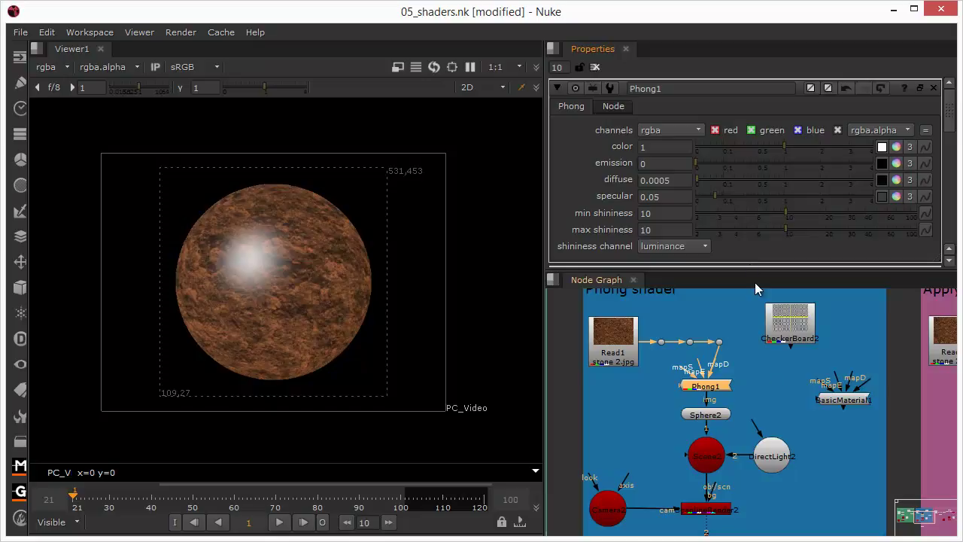
pyautogui.doubleClick(684, 179)
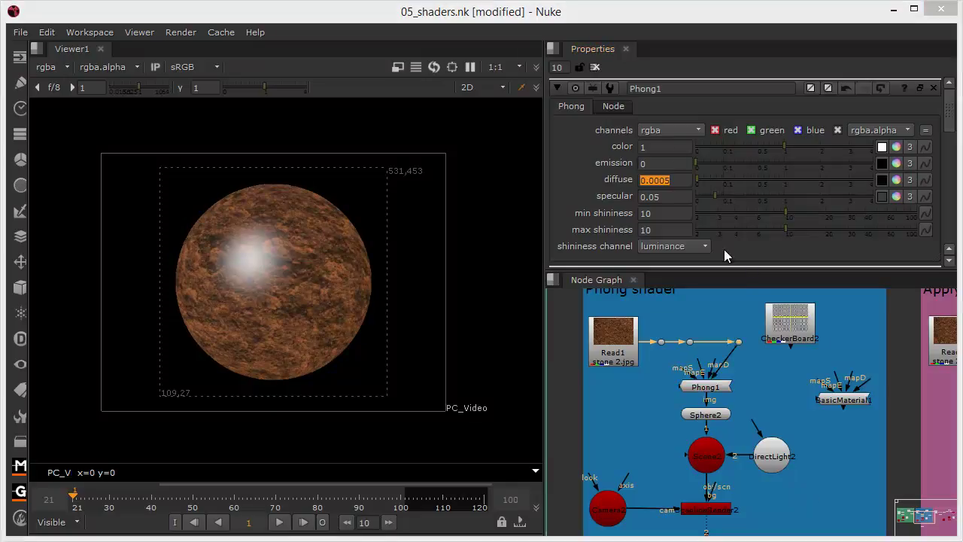
pyautogui.moveTo(699, 181); pyautogui.dragTo(707, 184)
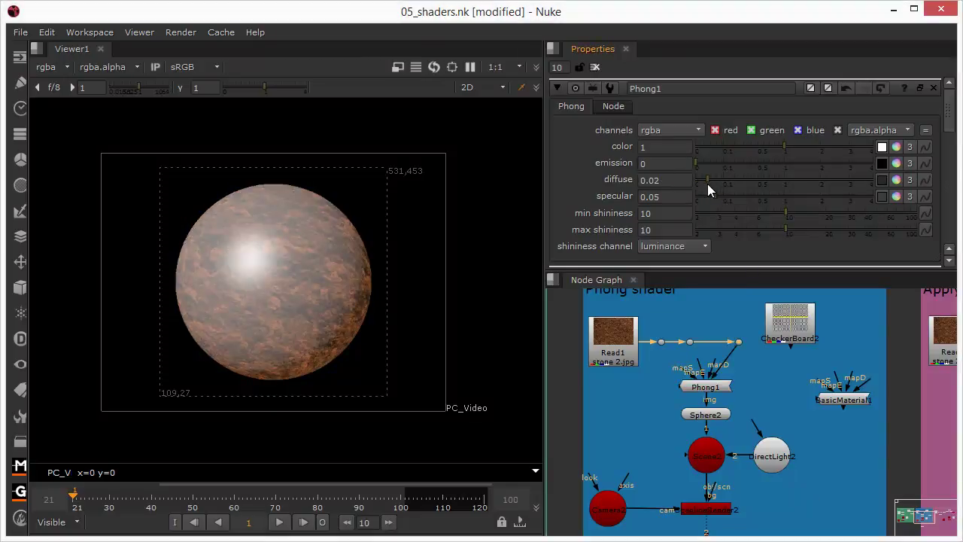
# Move the stone texture connection to Phong1's mapD input and set diffuse to 0.5.
pyautogui.click(715, 382)
pyautogui.moveTo(714, 380); pyautogui.dragTo(738, 342)
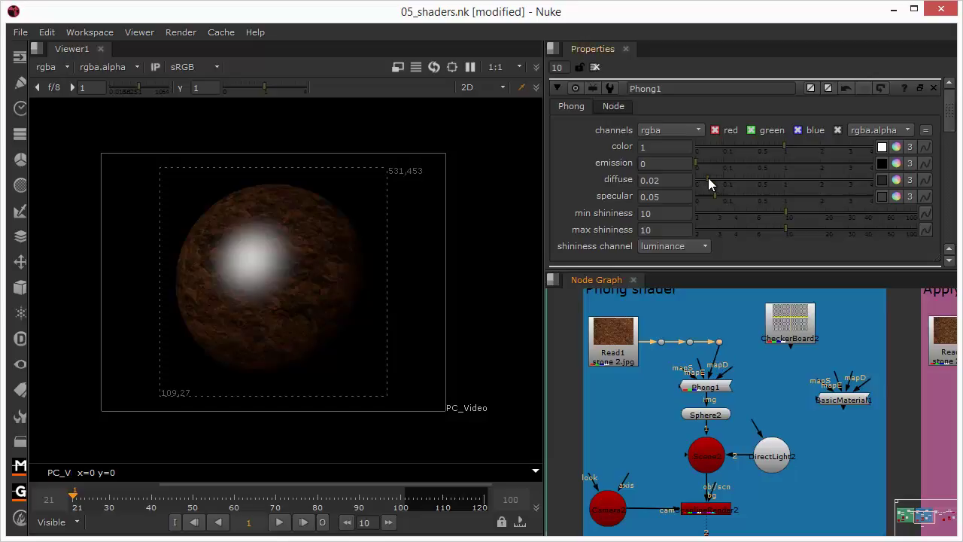
pyautogui.moveTo(708, 177); pyautogui.dragTo(758, 189)
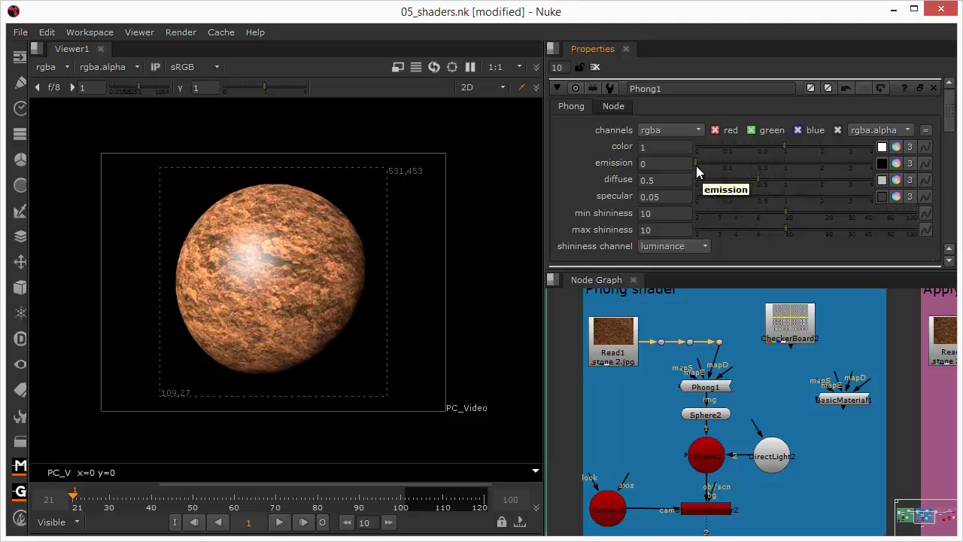
# Set Phong1's specular to 0.17 and connect the stone texture to its mapS input as well.
pyautogui.moveTo(696, 160); pyautogui.dragTo(647, 166)
pyautogui.moveTo(712, 198); pyautogui.dragTo(731, 200)
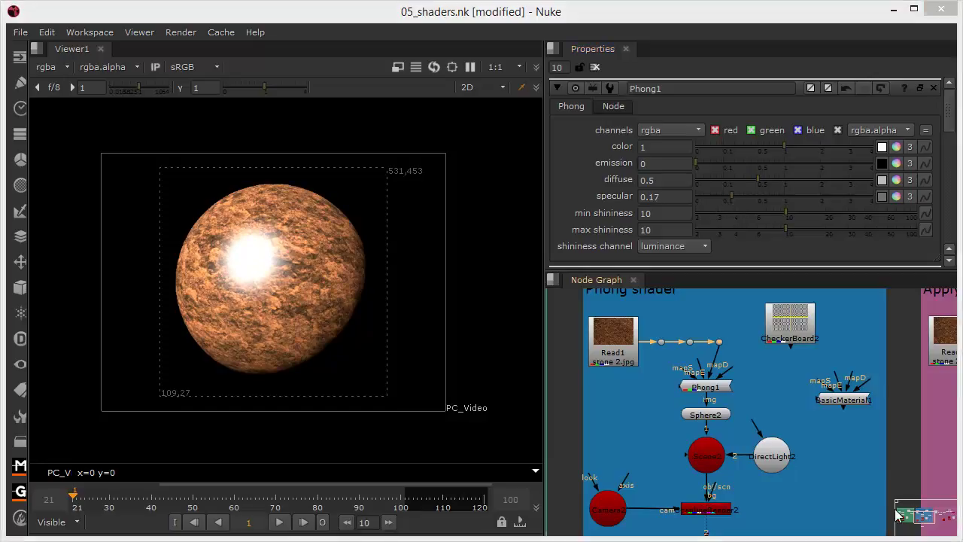
pyautogui.moveTo(680, 370); pyautogui.dragTo(689, 343)
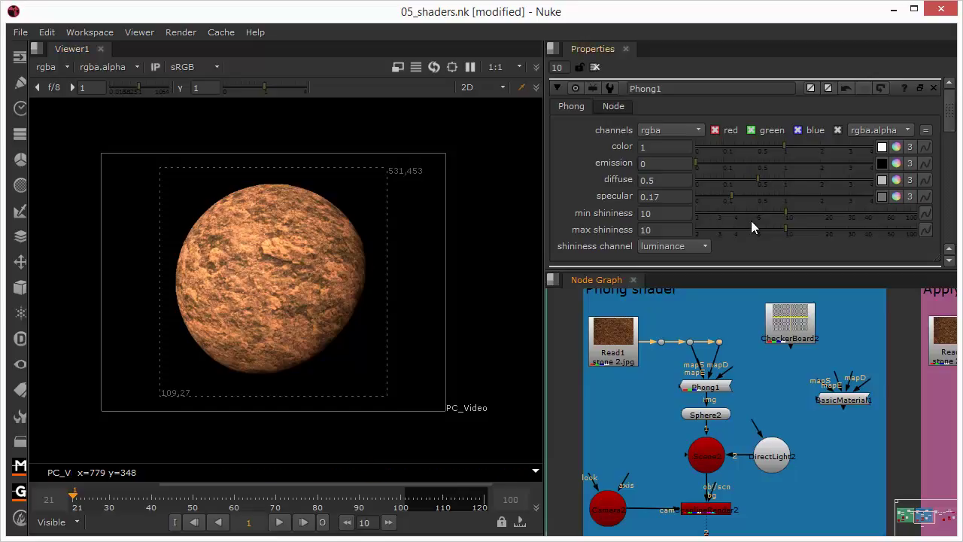
# Set Phong1's specular to 1.95, min shininess to 5.8 and max shininess to 5.7.
pyautogui.moveTo(732, 197); pyautogui.dragTo(815, 194)
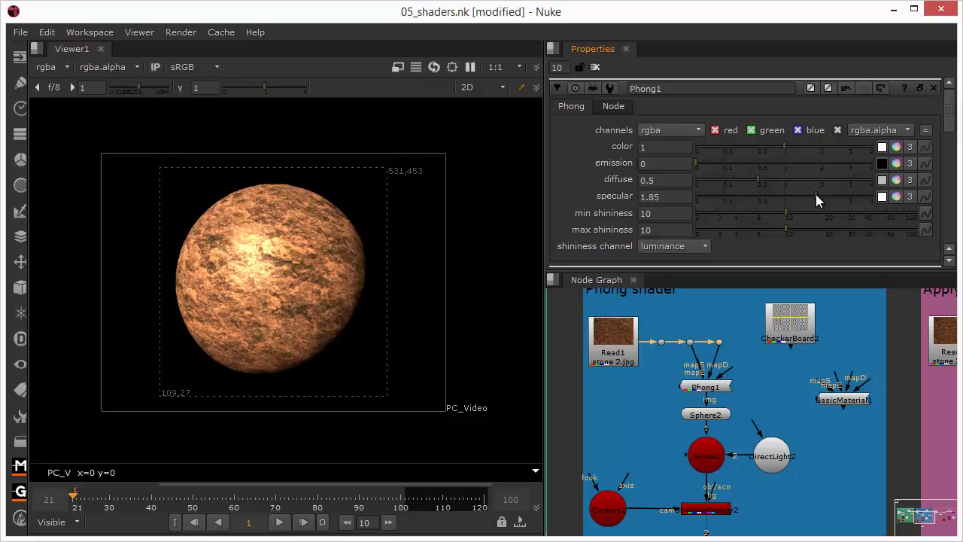
pyautogui.moveTo(816, 195); pyautogui.dragTo(828, 214)
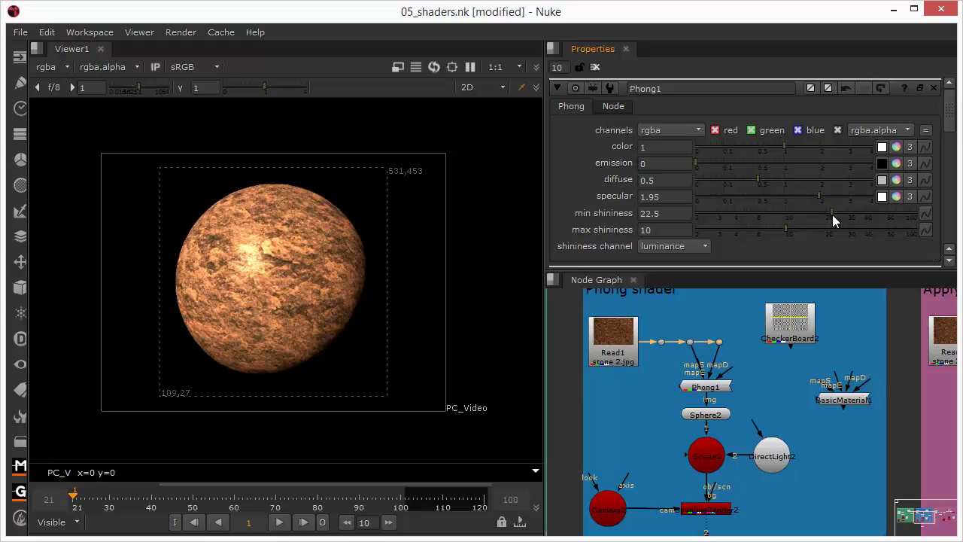
pyautogui.moveTo(829, 214); pyautogui.dragTo(828, 215)
pyautogui.moveTo(782, 226); pyautogui.dragTo(756, 214)
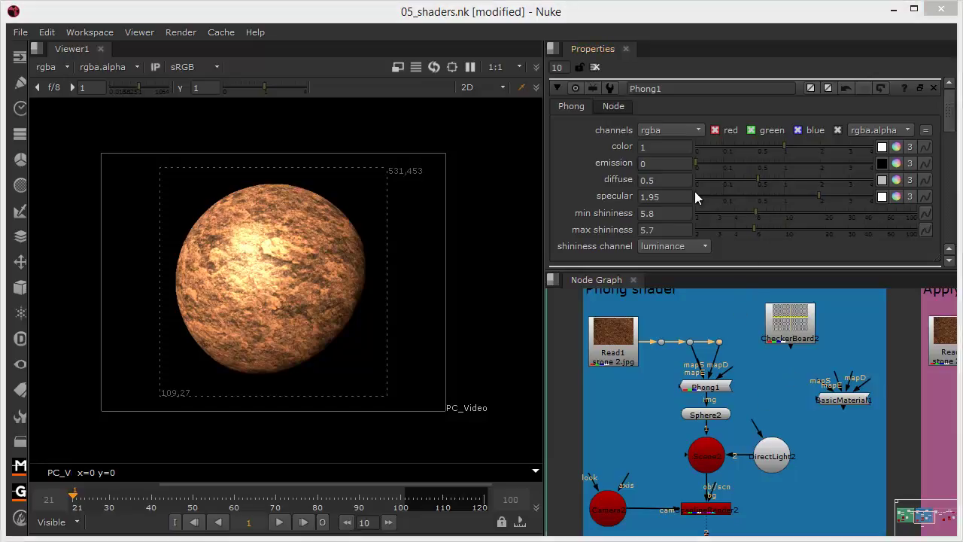
# Connect the stone texture to Phong1's mapE input and set emission to 0.19.
pyautogui.moveTo(705, 390); pyautogui.dragTo(662, 343)
pyautogui.moveTo(790, 381); pyautogui.dragTo(724, 387)
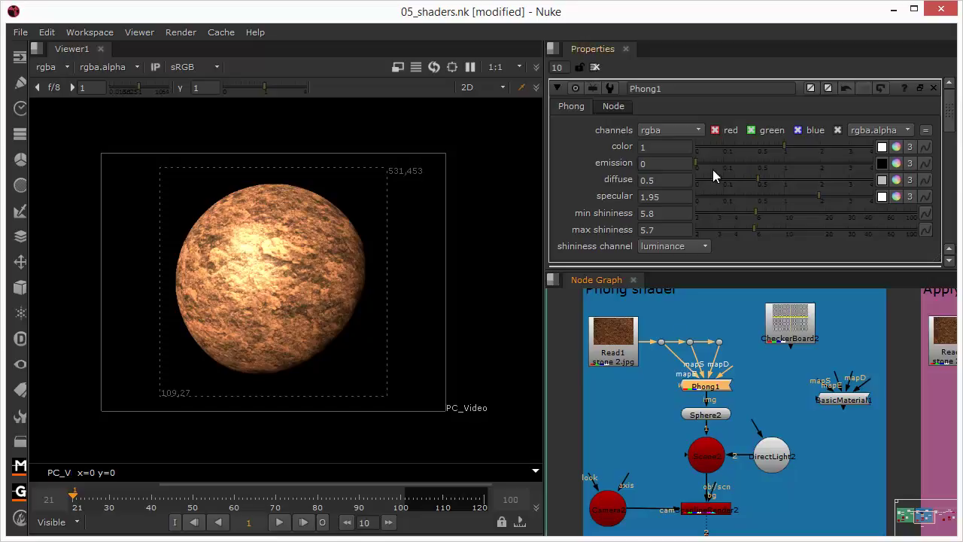
pyautogui.moveTo(697, 161); pyautogui.dragTo(732, 172)
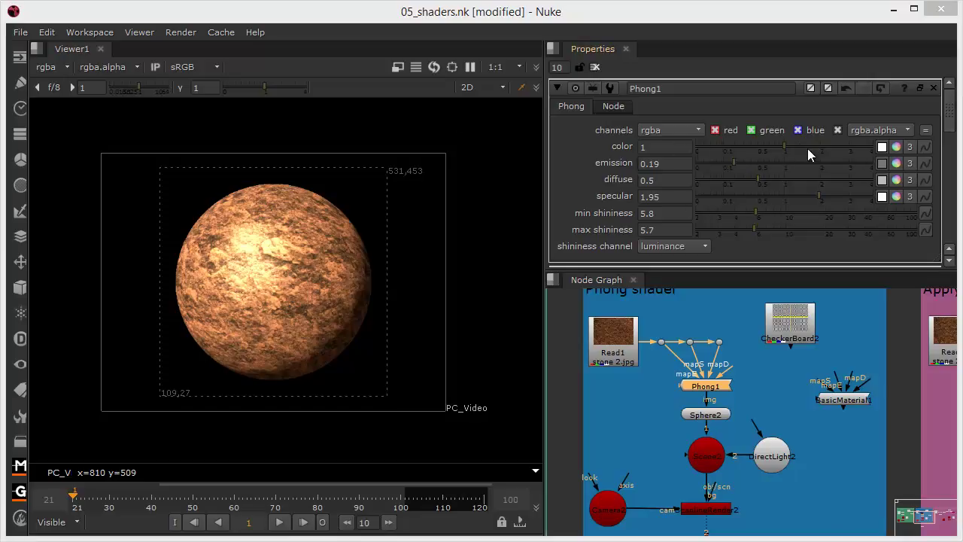
# Try tinting Phong1's color magenta-pink with red 0.803288, green 0.056089 and blue 0.414724.
pyautogui.click(897, 145)
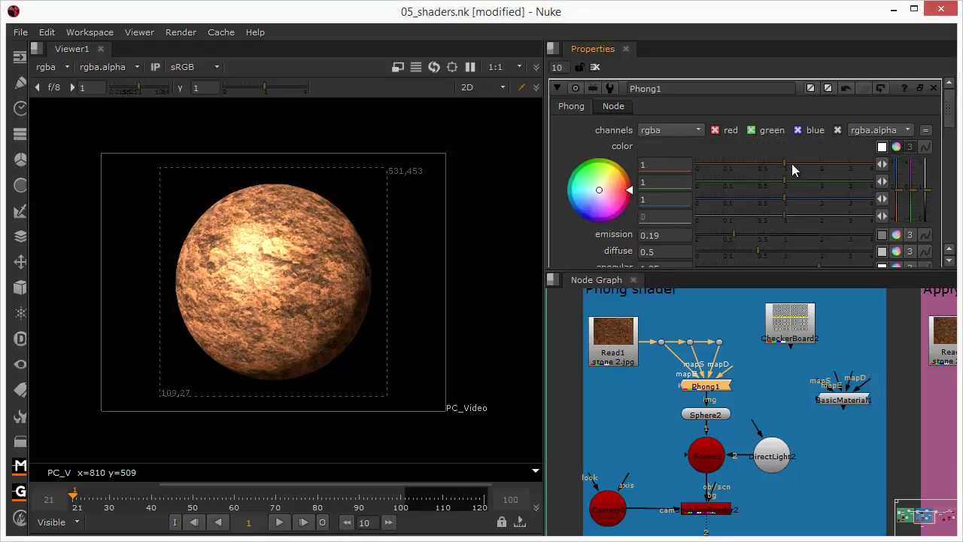
pyautogui.moveTo(596, 182)
pyautogui.mouseDown()
pyautogui.moveTo(594, 197)
pyautogui.moveTo(608, 192)
pyautogui.mouseUp()
pyautogui.moveTo(703, 218)
pyautogui.mouseDown()
pyautogui.moveTo(776, 257)
pyautogui.moveTo(782, 293)
pyautogui.mouseUp()
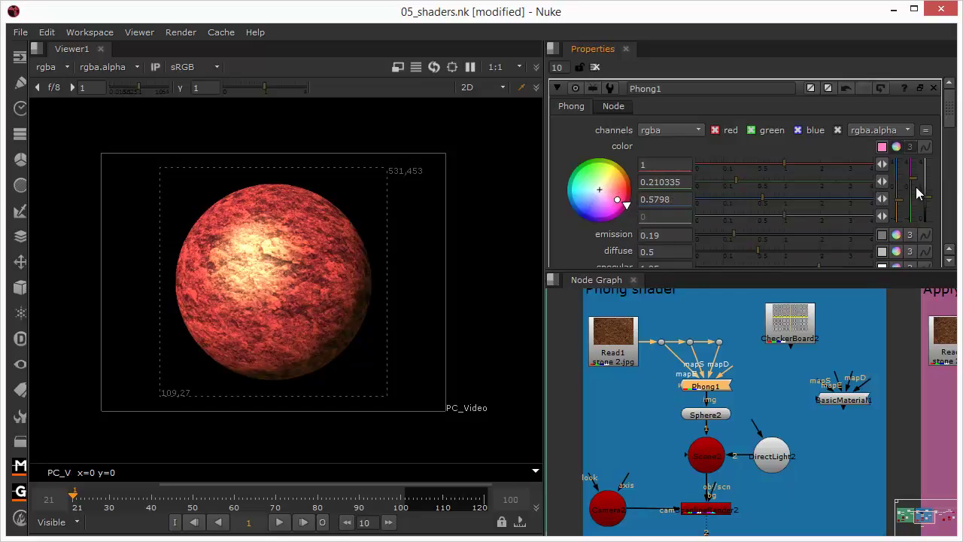
pyautogui.moveTo(925, 205); pyautogui.dragTo(928, 210)
pyautogui.moveTo(623, 206); pyautogui.dragTo(622, 202)
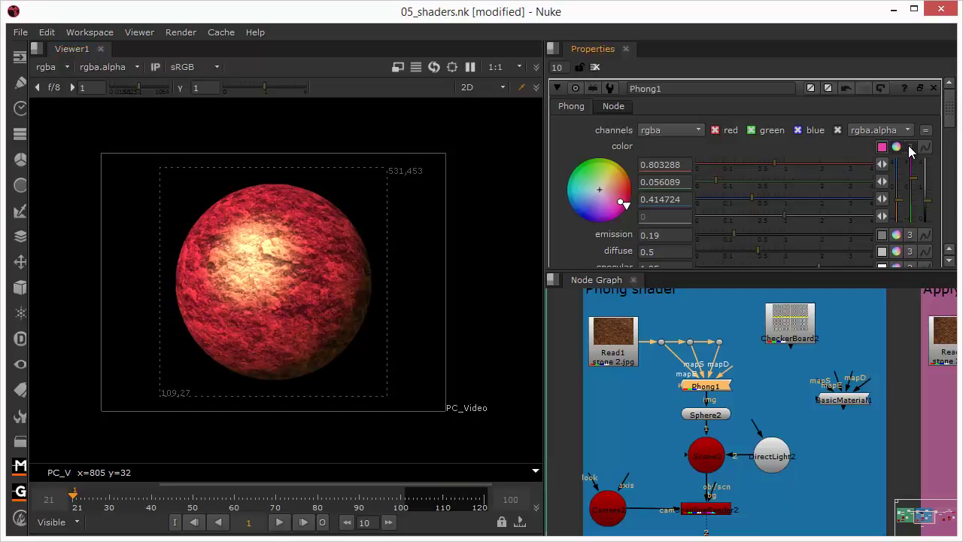
# Split Phong1's emission into separate red, green and blue values and toggle the specular color wheel.
pyautogui.scroll(-3, 946, 140)
pyautogui.scroll(-3, 946, 140)
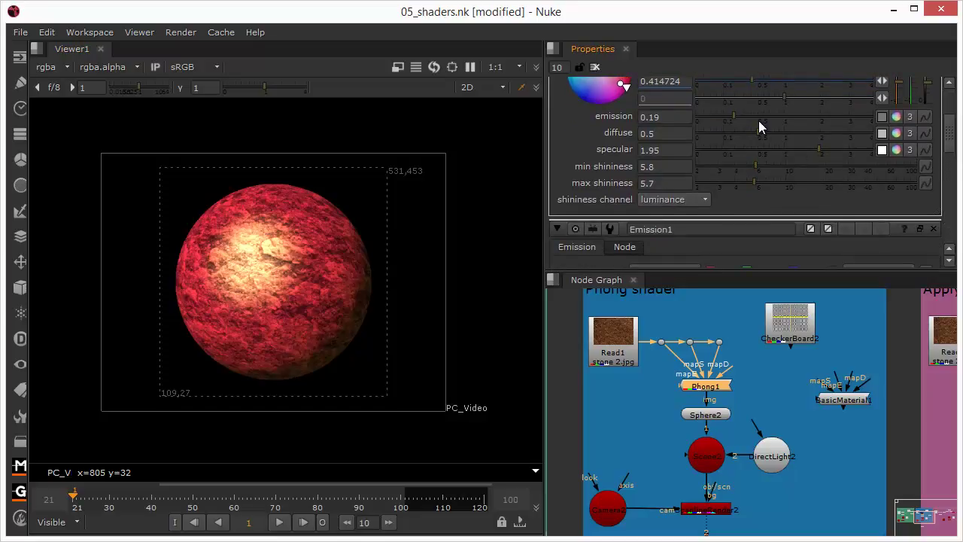
pyautogui.click(908, 118)
pyautogui.click(897, 119)
pyautogui.click(899, 120)
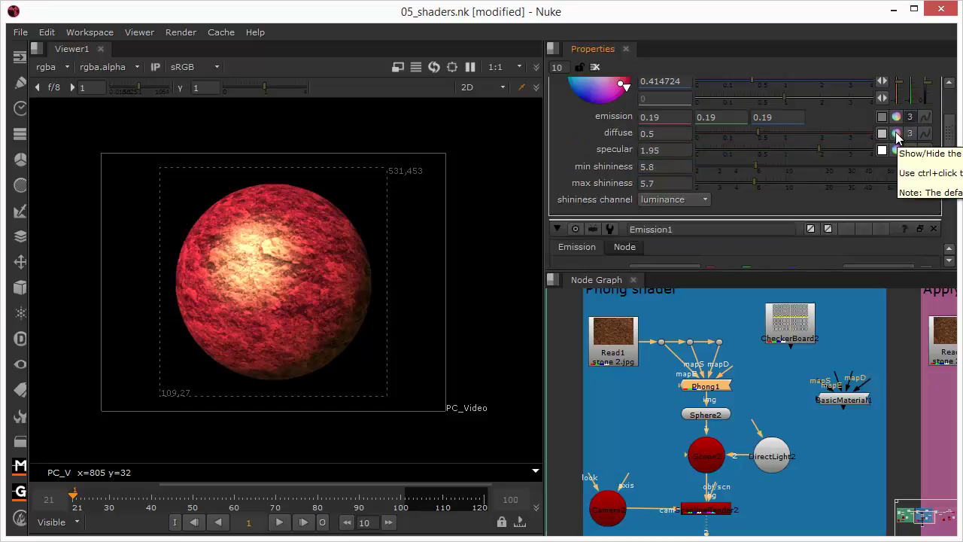
pyautogui.click(895, 150)
pyautogui.click(896, 150)
pyautogui.click(896, 150)
pyautogui.click(896, 151)
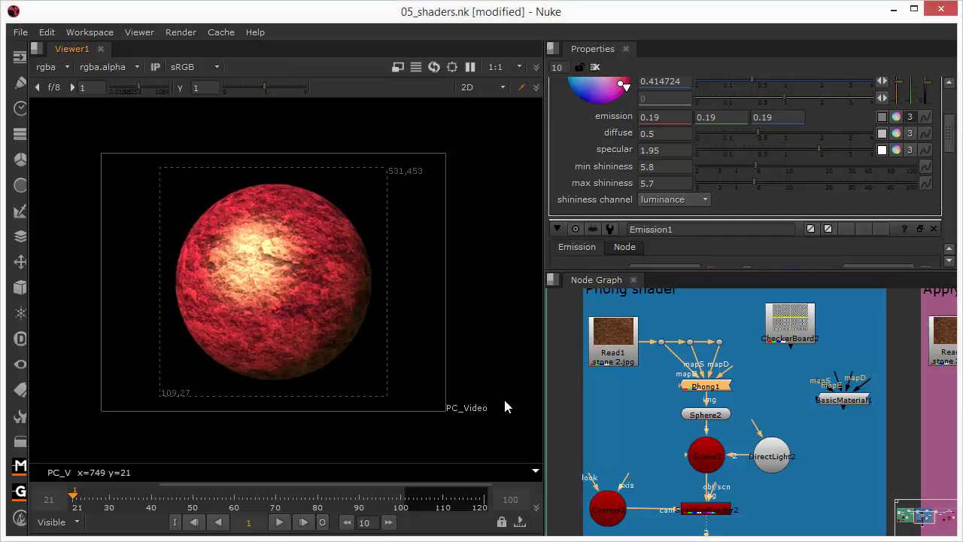
# Undo Phong1's color tint and emission changes, and set its emission to 0.23.
pyautogui.hotkey('ctrl', 'z')
pyautogui.hotkey('ctrl', 'z')
pyautogui.hotkey('ctrl', 'z')
pyautogui.hotkey('ctrl', 'z')
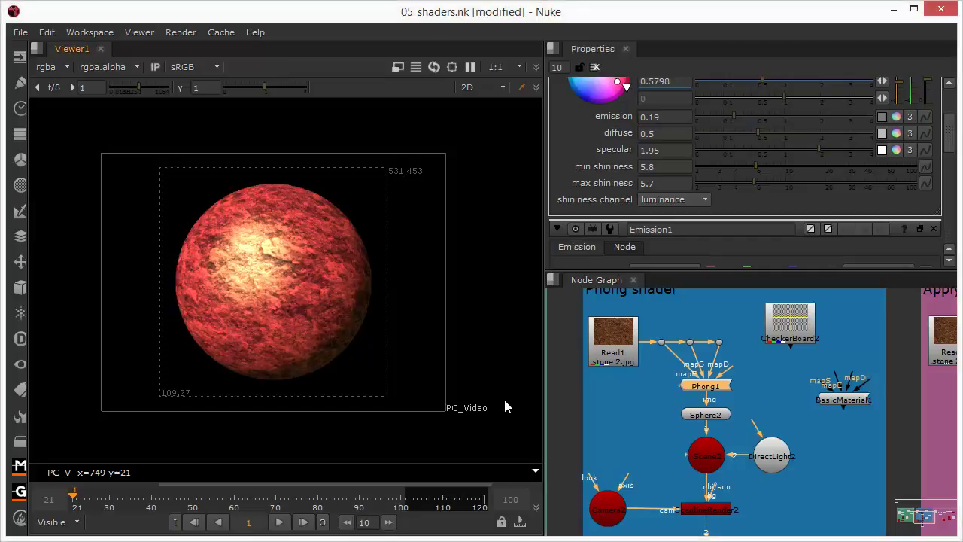
pyautogui.hotkey('ctrl', 'z')
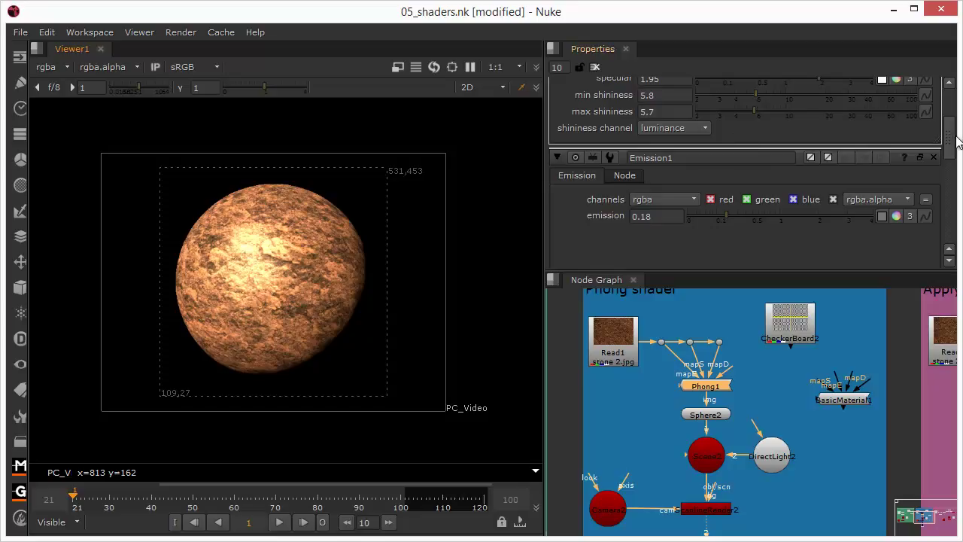
pyautogui.hotkey('ctrl', 'z')
pyautogui.moveTo(699, 164); pyautogui.dragTo(737, 165)
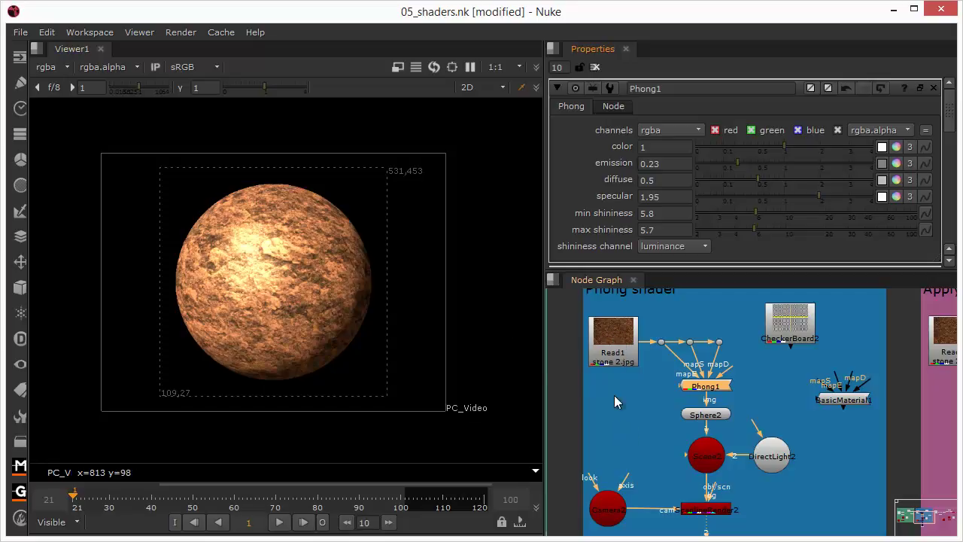
# Connect CheckerBoard2 to Phong1's mapD input and lower the diffuse to 0.055.
pyautogui.moveTo(713, 365); pyautogui.dragTo(786, 325)
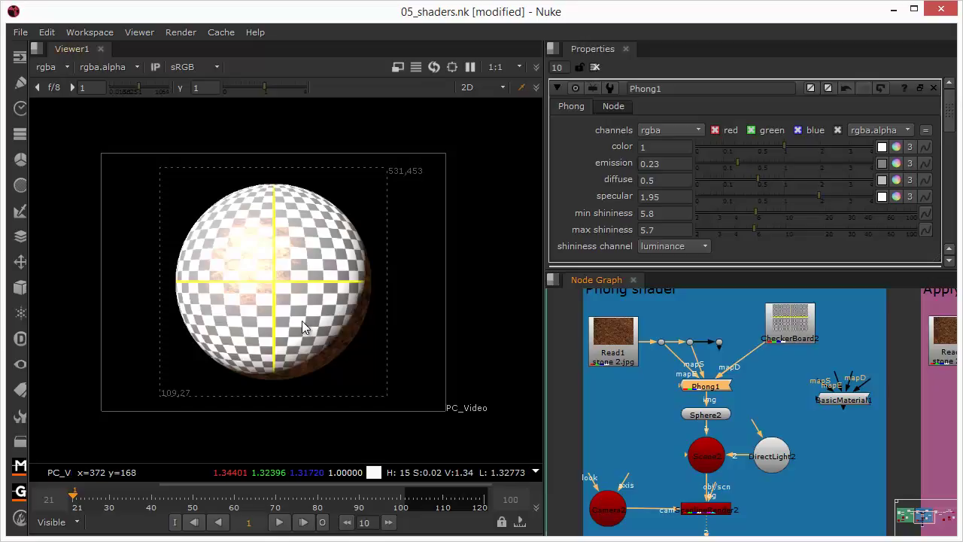
pyautogui.moveTo(722, 387)
pyautogui.mouseDown()
pyautogui.moveTo(732, 396)
pyautogui.moveTo(716, 383)
pyautogui.mouseUp()
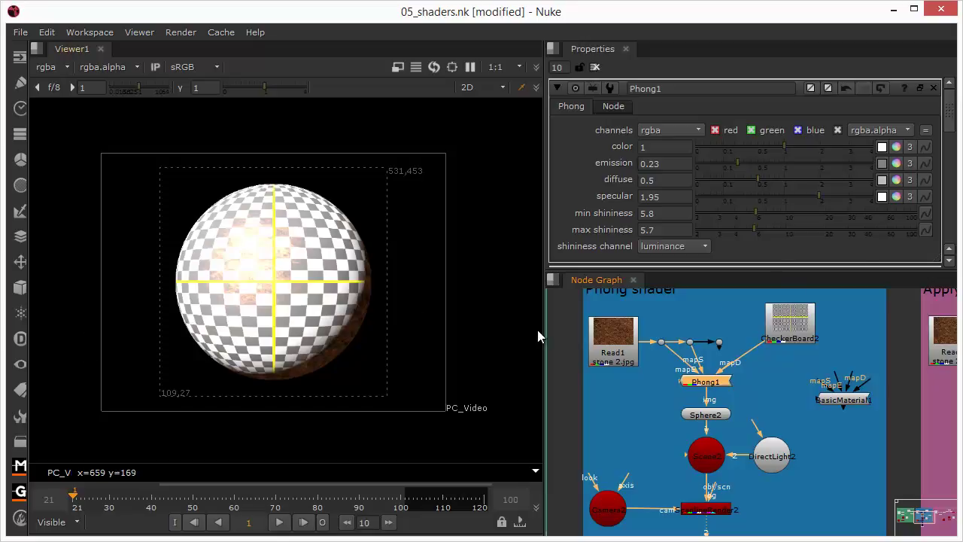
pyautogui.moveTo(759, 179); pyautogui.dragTo(716, 196)
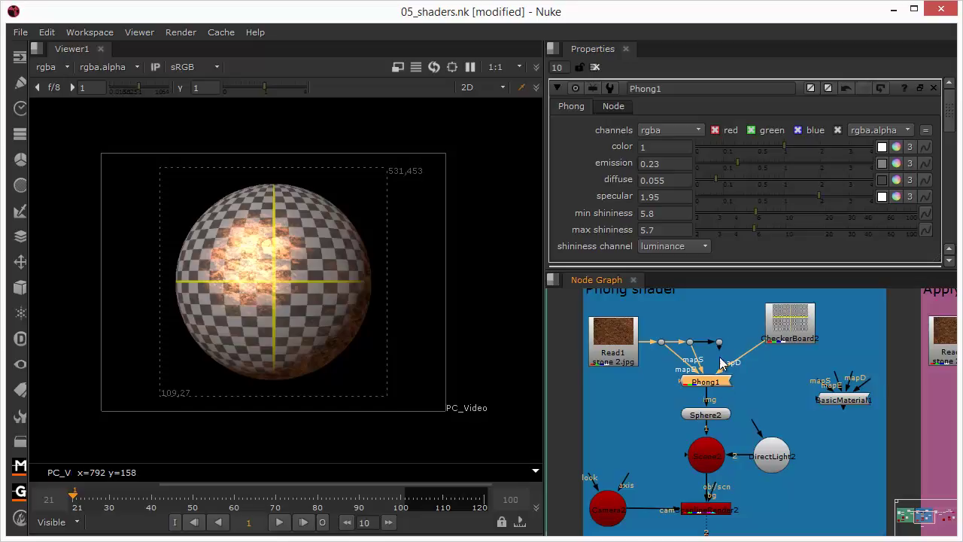
# Reconnect the stone texture to Phong1's mapD input in place of CheckerBoard2.
pyautogui.scroll(5, 721, 365)
pyautogui.moveTo(723, 370); pyautogui.dragTo(712, 309)
pyautogui.scroll(-3, 762, 371)
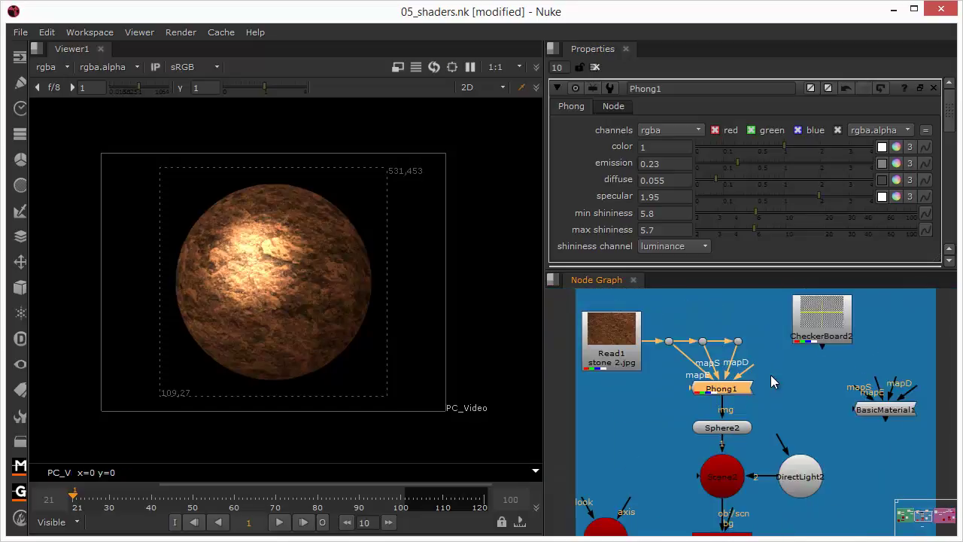
# Add another BasicMaterial shader node below BasicMaterial1 in the Phong shader group.
pyautogui.scroll(-2, 777, 378)
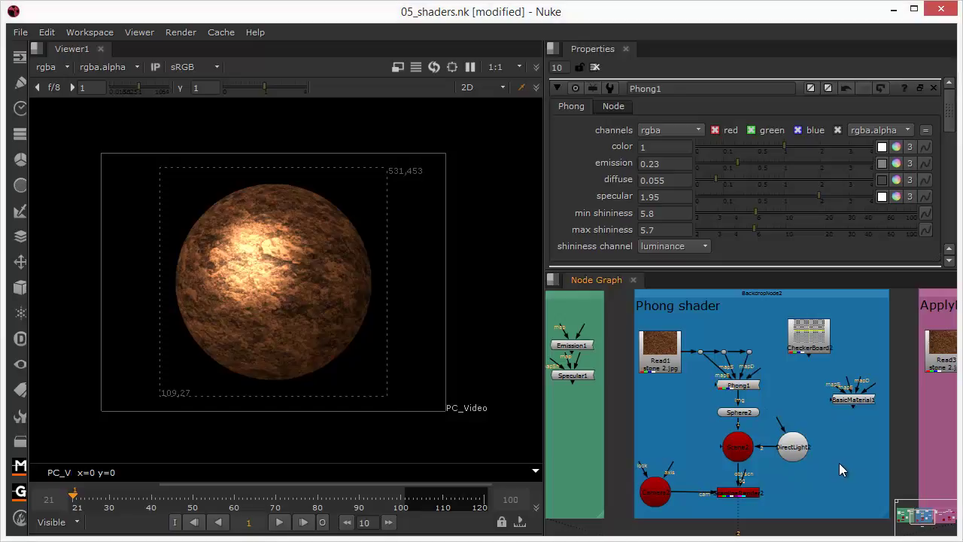
pyautogui.scroll(1, 844, 460)
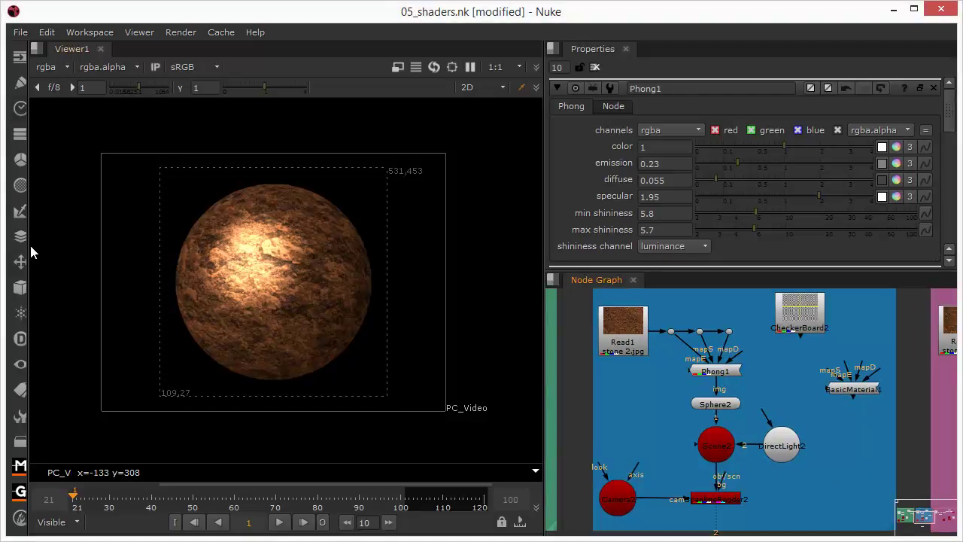
pyautogui.click(20, 292)
pyautogui.moveTo(82, 374)
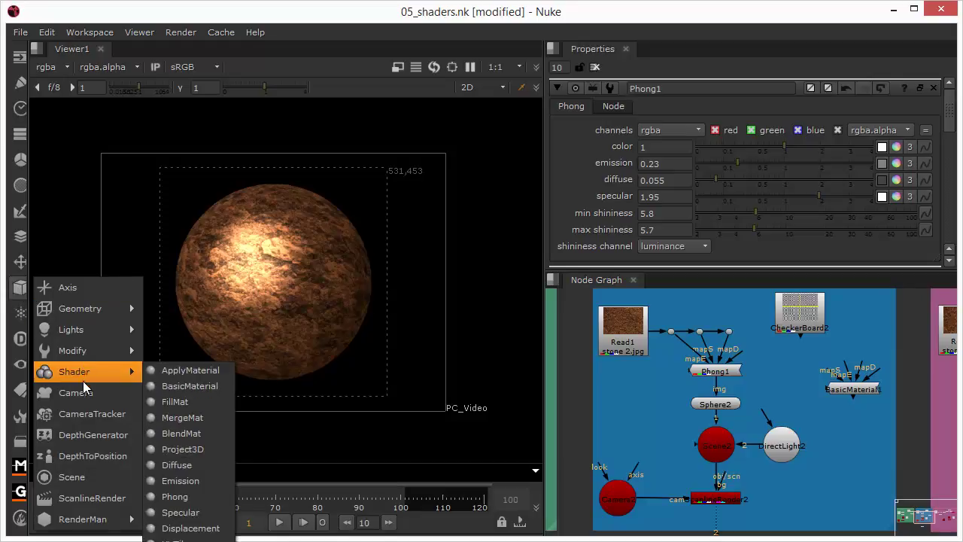
pyautogui.click(203, 386)
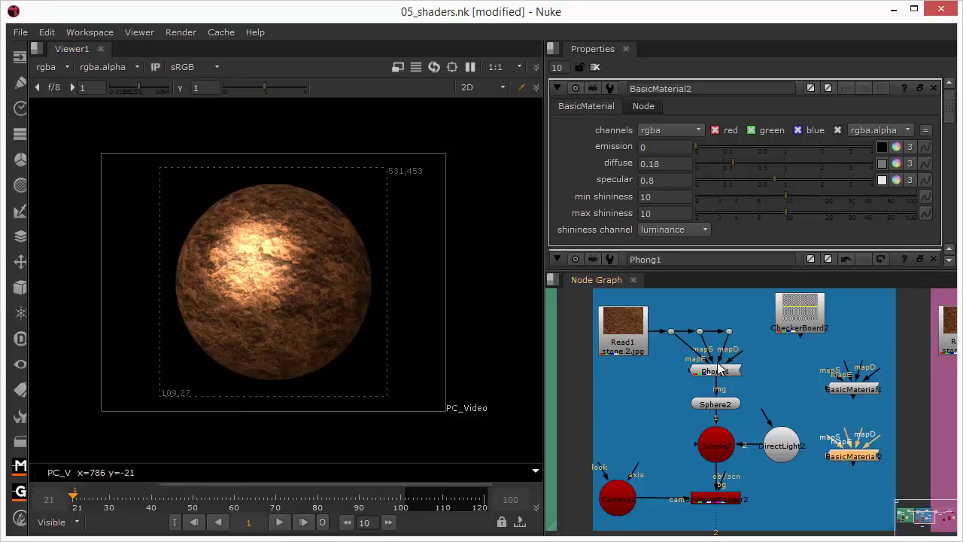
# Delete both BasicMaterial nodes from the Phong shader group.
pyautogui.click(860, 460)
pyautogui.moveTo(861, 461); pyautogui.dragTo(869, 452)
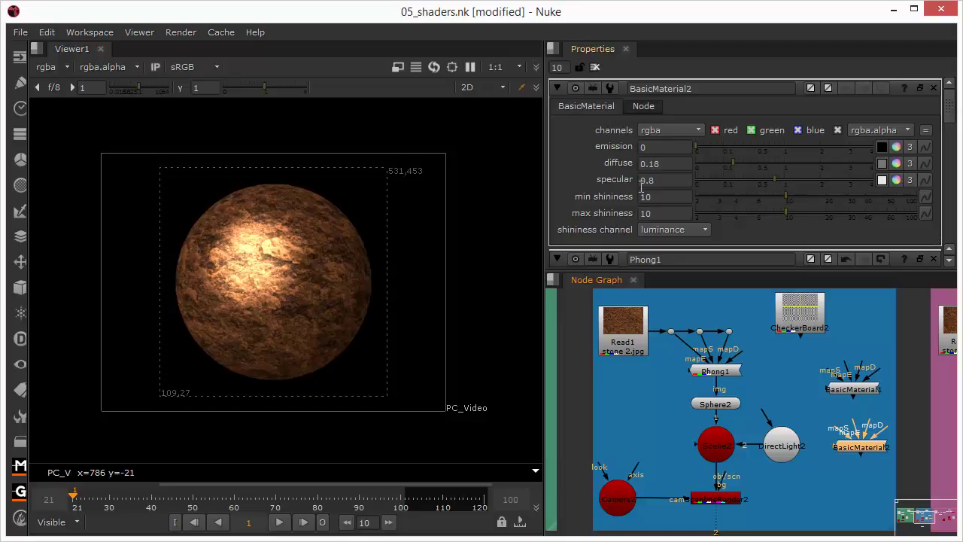
pyautogui.scroll(-3, 956, 105)
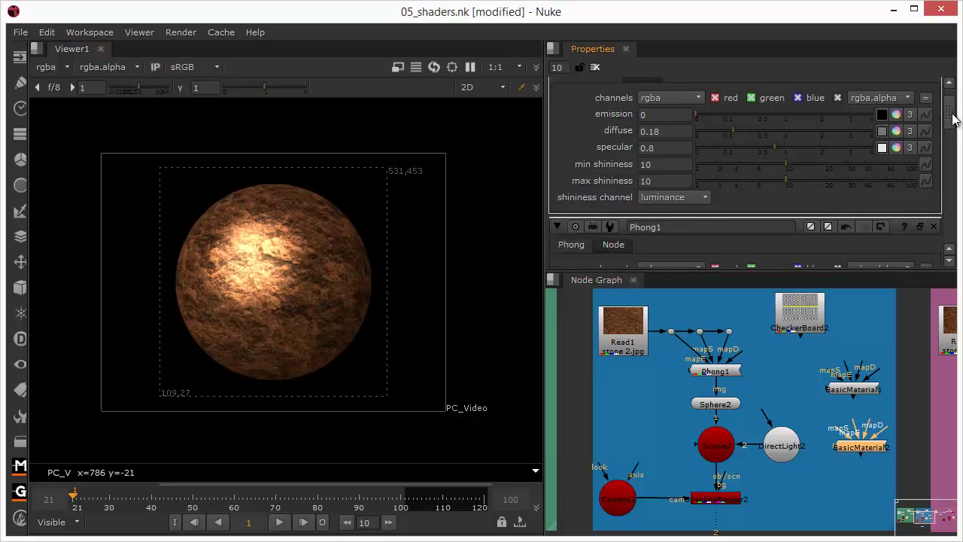
pyautogui.scroll(3, 956, 105)
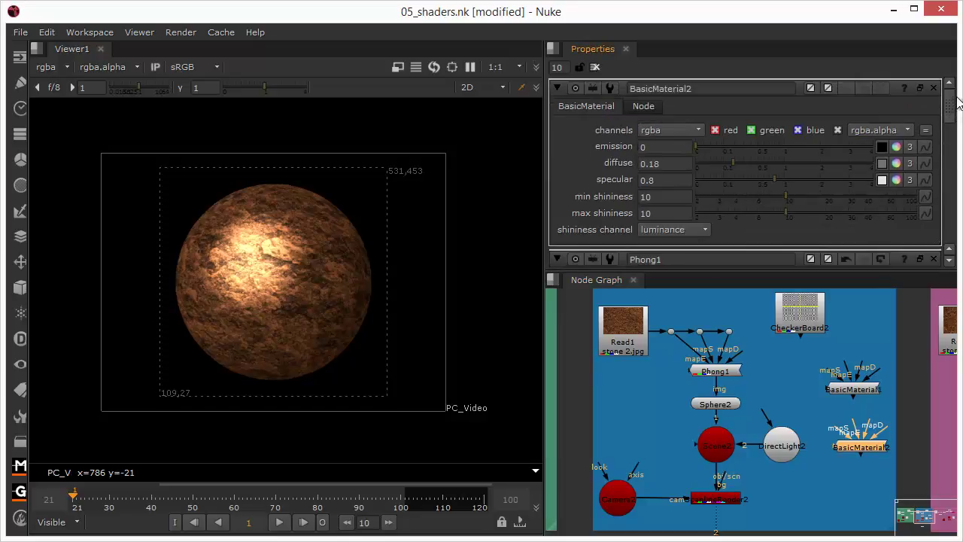
pyautogui.moveTo(950, 105)
pyautogui.mouseDown()
pyautogui.moveTo(950, 140)
pyautogui.moveTo(949, 98)
pyautogui.mouseUp()
pyautogui.click(858, 448)
pyautogui.moveTo(864, 447)
pyautogui.mouseDown()
pyautogui.moveTo(850, 477)
pyautogui.moveTo(861, 440)
pyautogui.mouseUp()
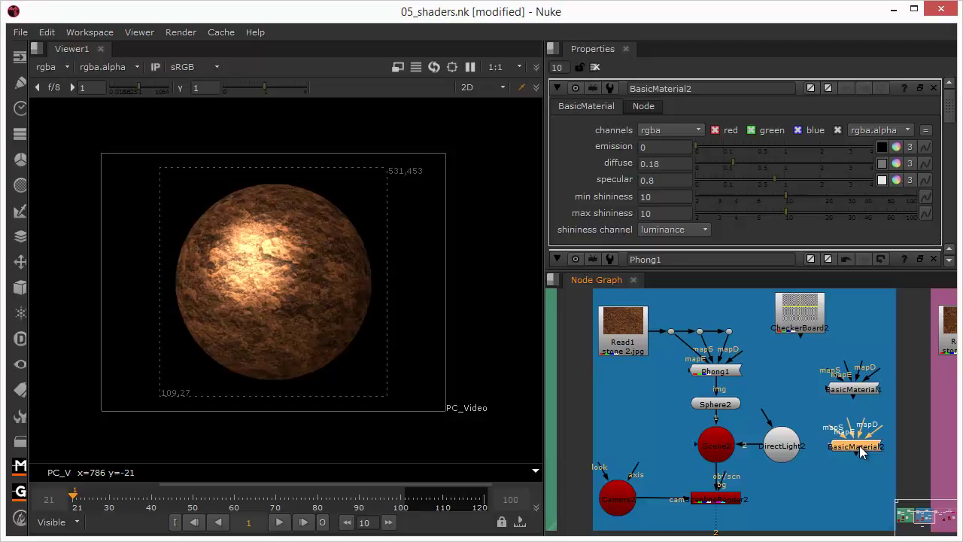
pyautogui.press('Delete')
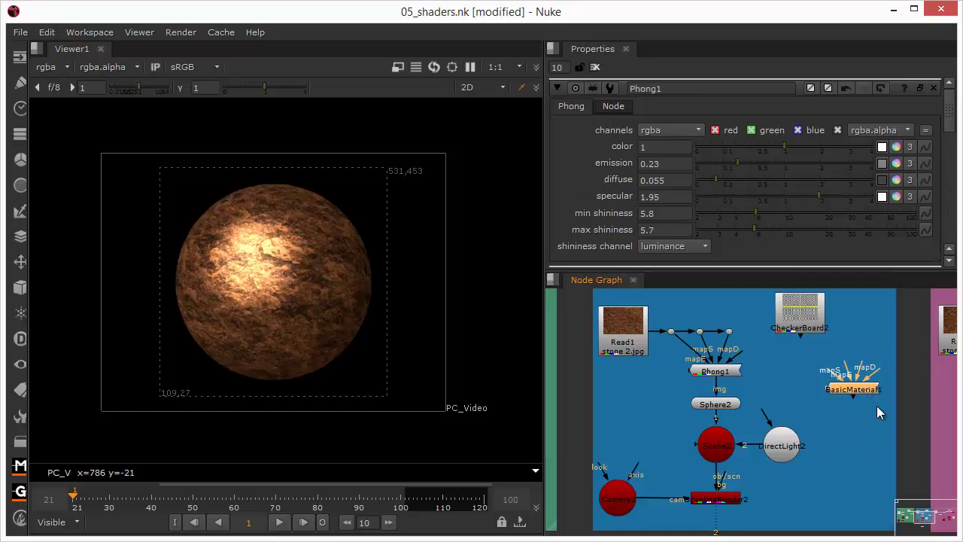
pyautogui.press('Delete')
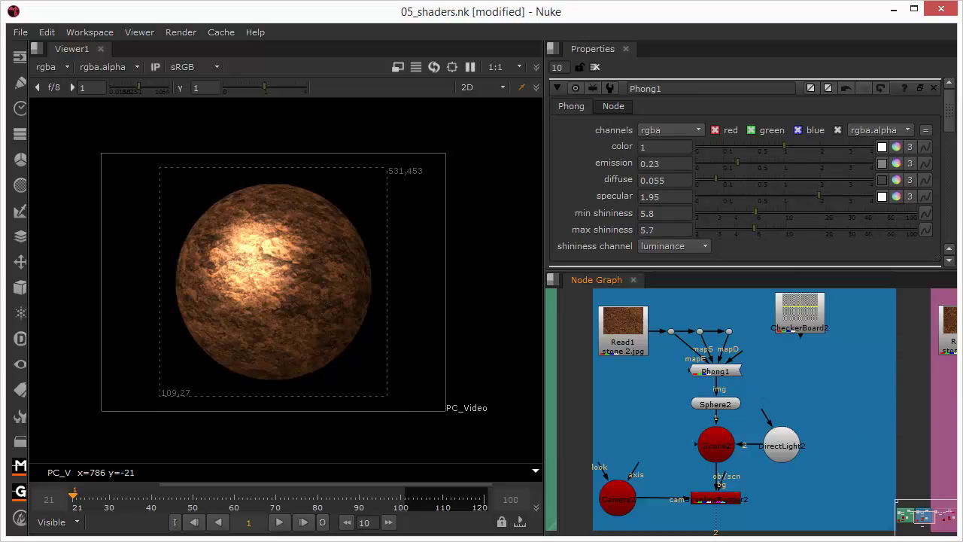
# Show the output of the ApplyMaterial node group's ScanlineRender3 in the viewer.
pyautogui.moveTo(919, 406); pyautogui.dragTo(579, 441, button='middle')
pyautogui.scroll(-4, 766, 426)
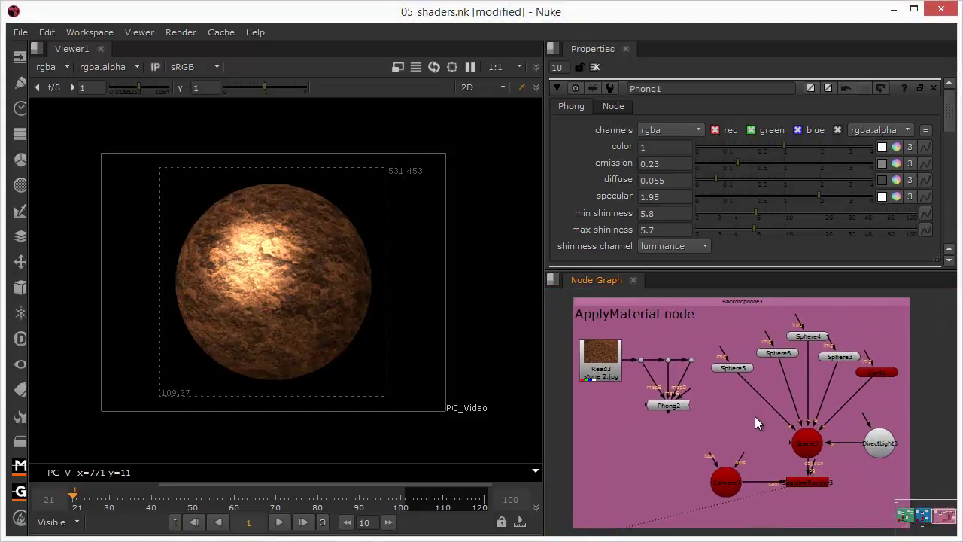
pyautogui.scroll(1, 755, 416)
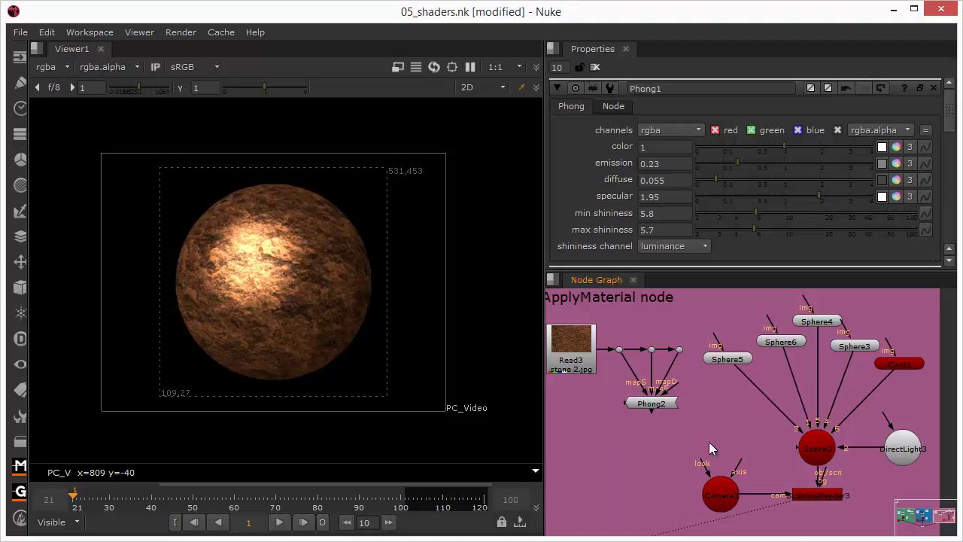
pyautogui.click(747, 435)
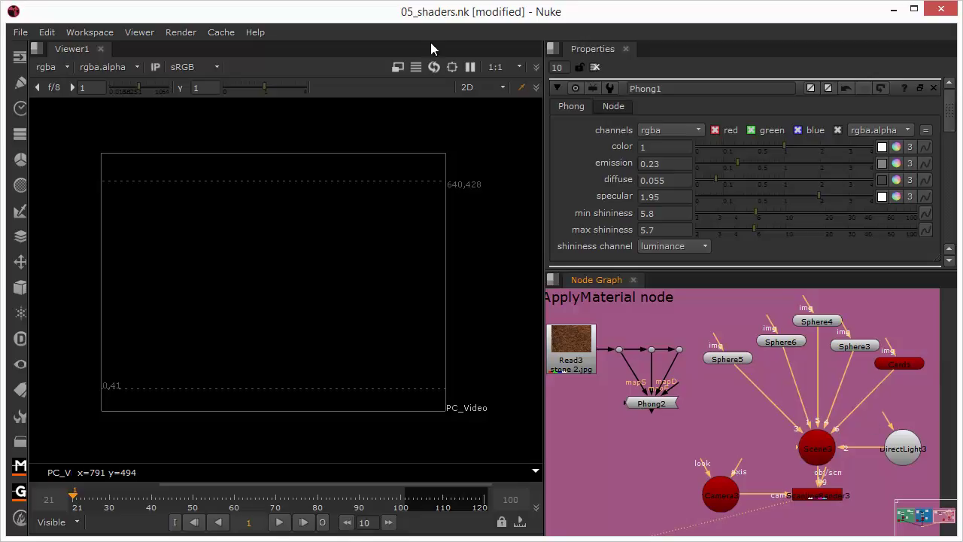
# Examine the group's spheres, card, camera and directional light in the 3D view, and return the viewer to 2D.
pyautogui.click(468, 87)
pyautogui.click(481, 115)
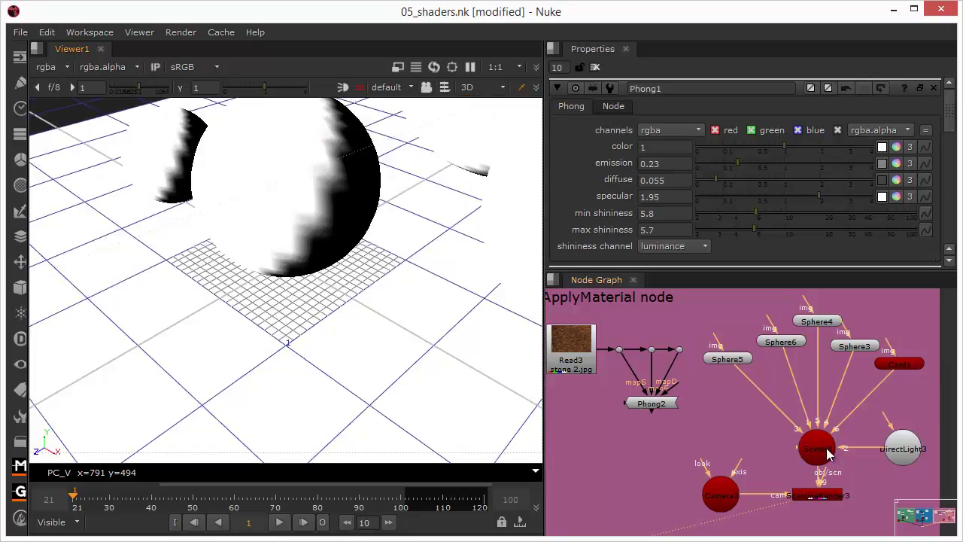
pyautogui.keyDown('ctrl'); pyautogui.moveTo(214, 224); pyautogui.dragTo(221, 233); pyautogui.keyUp('ctrl')
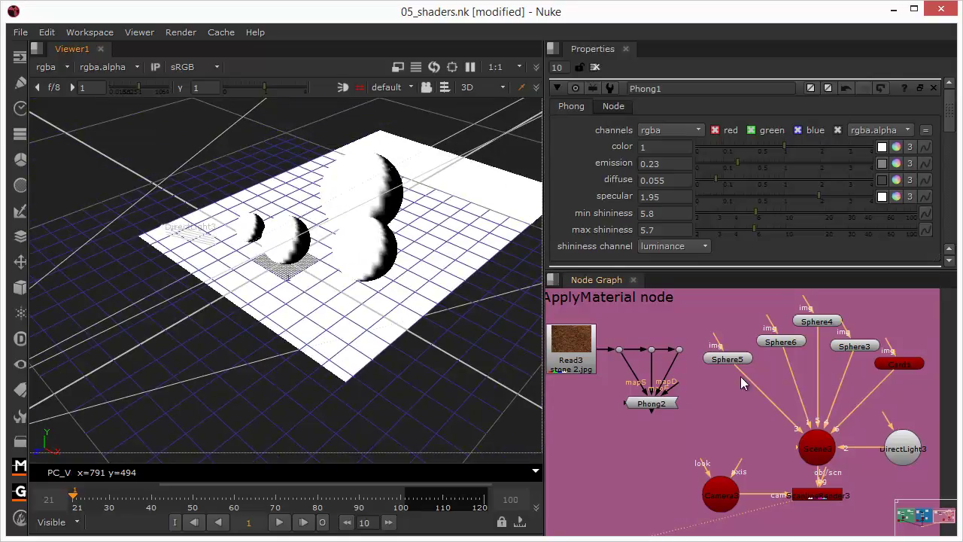
pyautogui.click(338, 348)
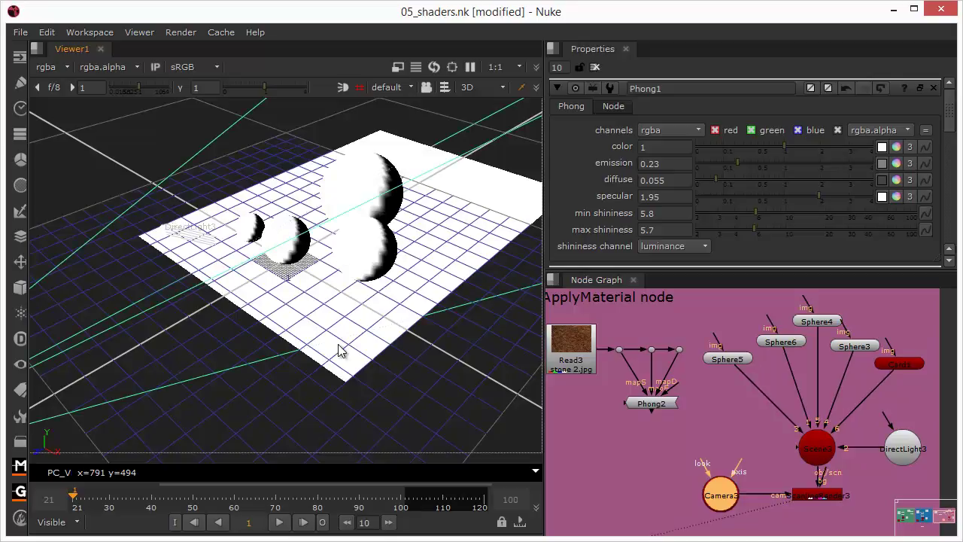
pyautogui.click(901, 449)
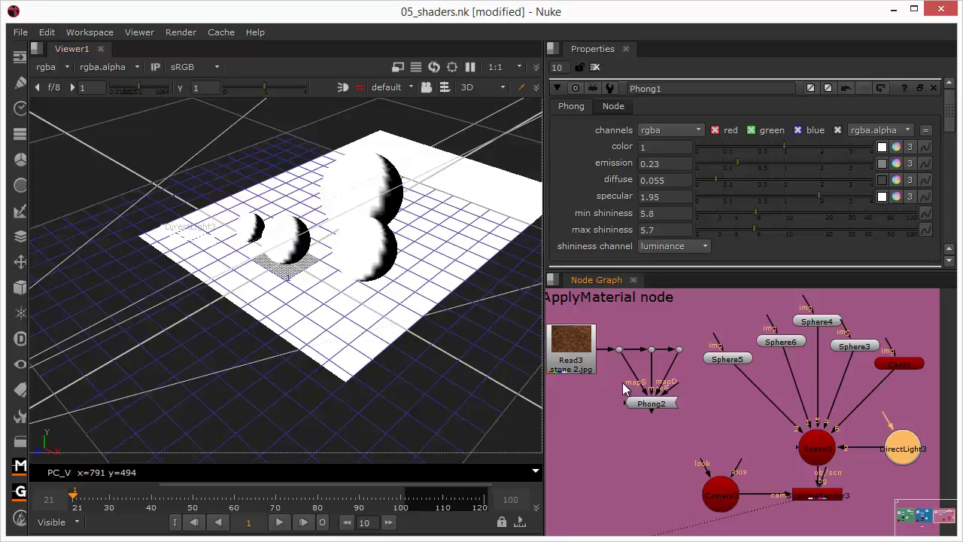
pyautogui.click(749, 419)
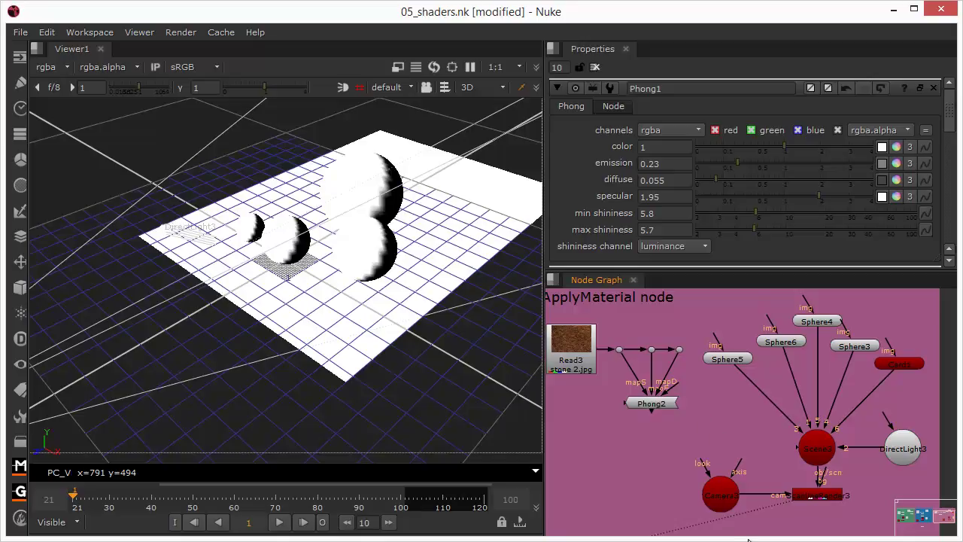
pyautogui.click(470, 88)
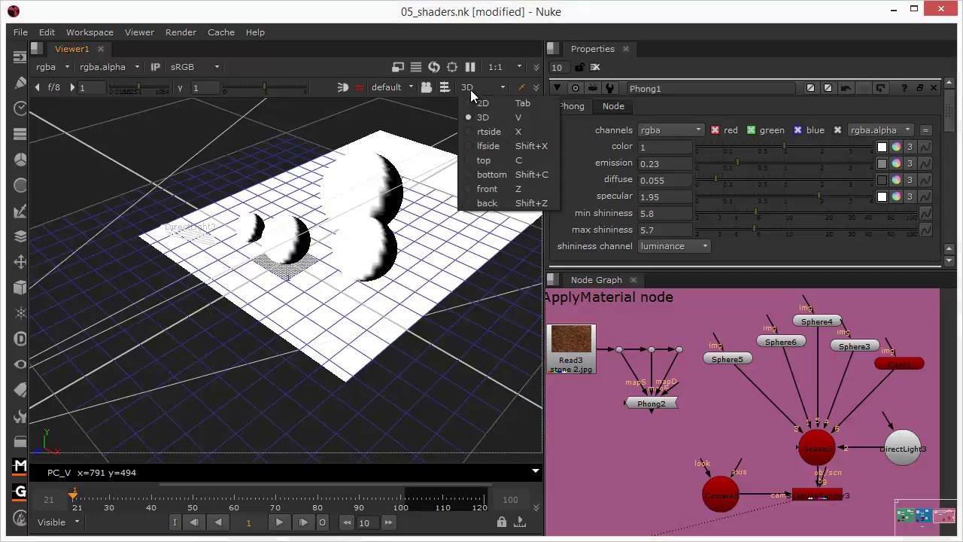
pyautogui.click(483, 100)
pyautogui.scroll(-2, 391, 224)
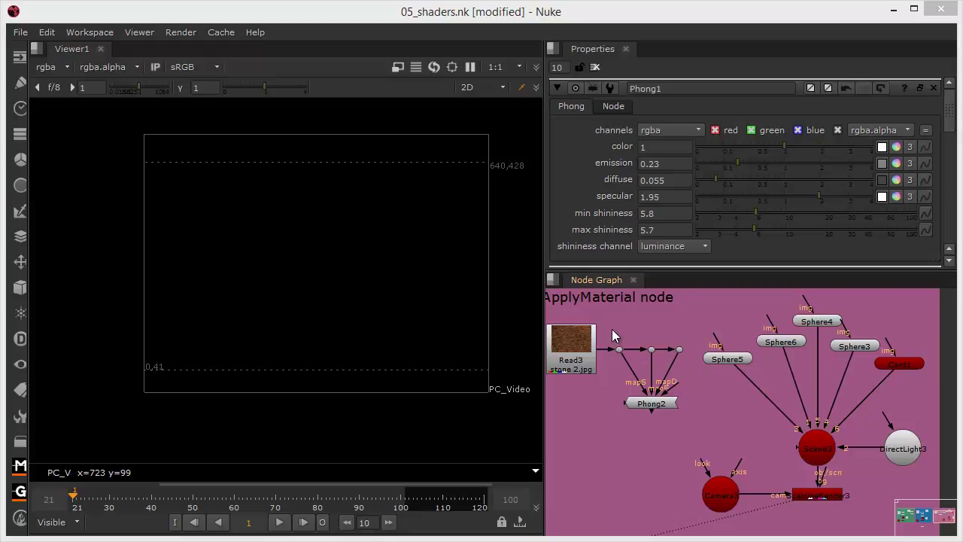
# Delete the three connection dots between Read3 and Phong2, and shift Phong2 closer to the stone texture.
pyautogui.moveTo(608, 328); pyautogui.dragTo(691, 358)
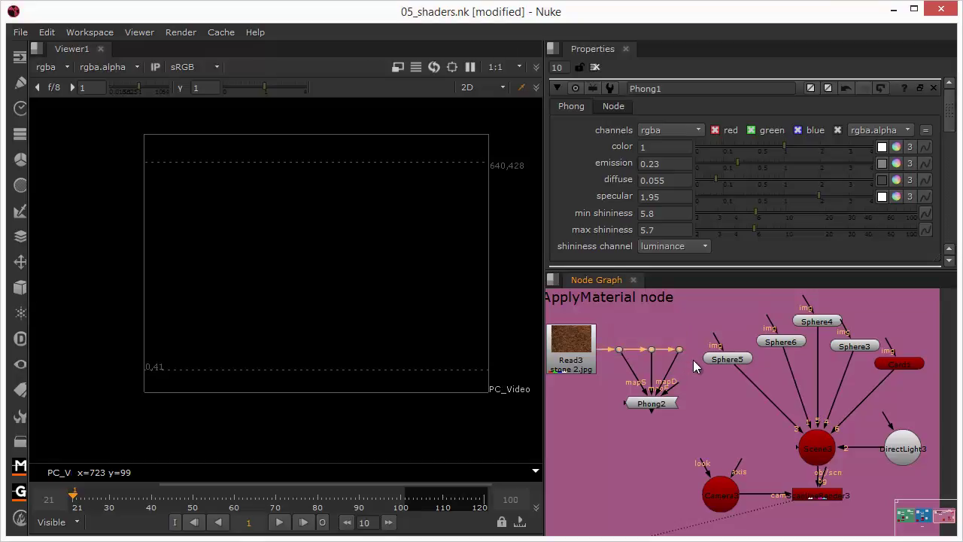
pyautogui.press('Delete')
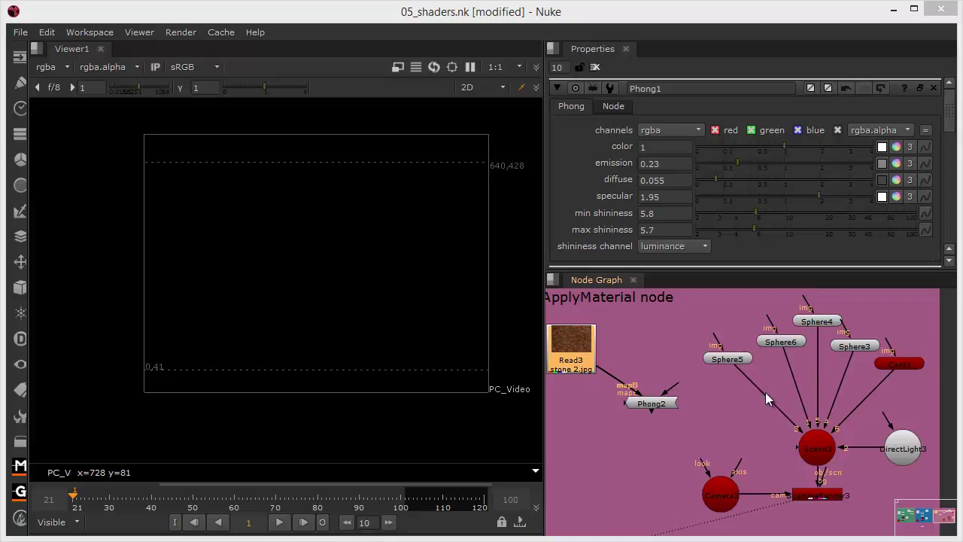
pyautogui.moveTo(660, 408); pyautogui.dragTo(651, 400)
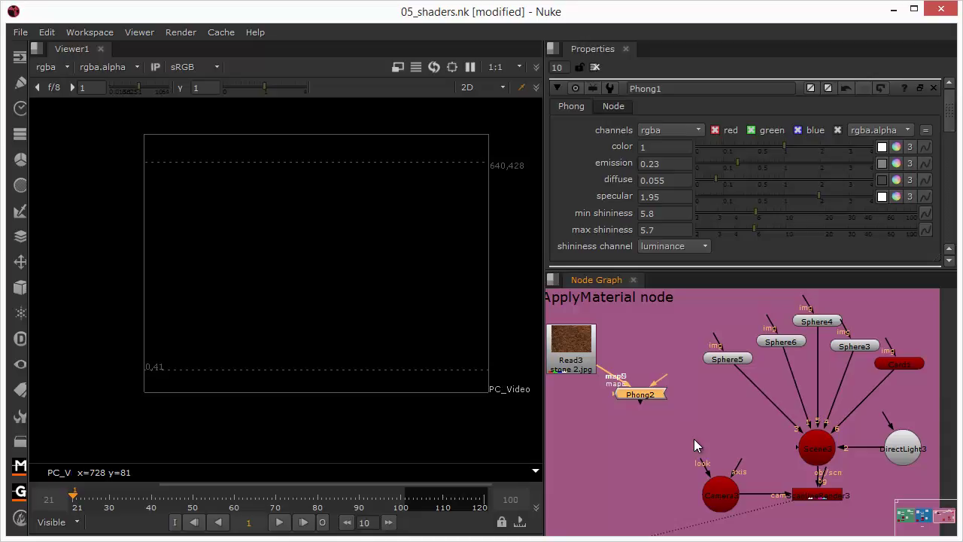
# Add a MergeGeo node in the empty area between Phong2 and Scene3.
pyautogui.click(697, 412)
pyautogui.press('Tab')
pyautogui.write('merg')
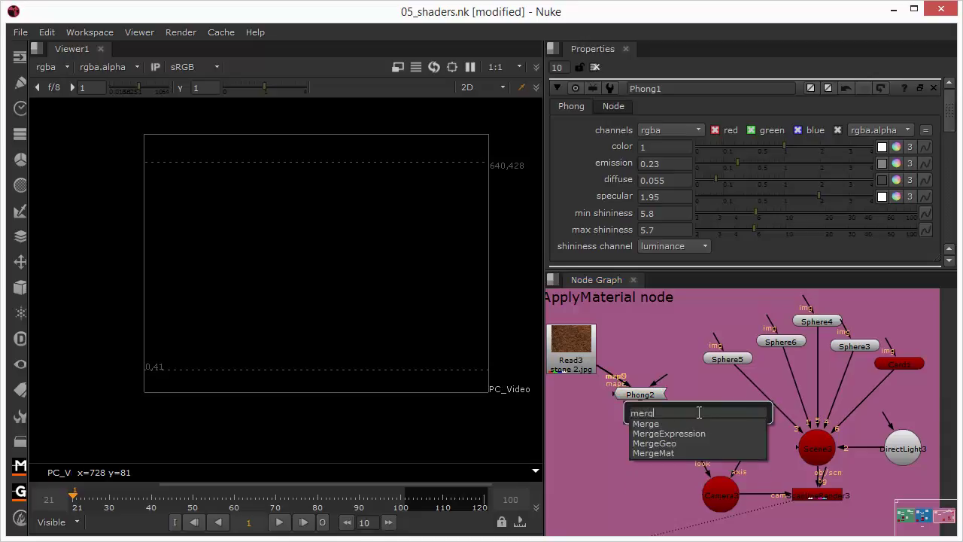
pyautogui.click(644, 443)
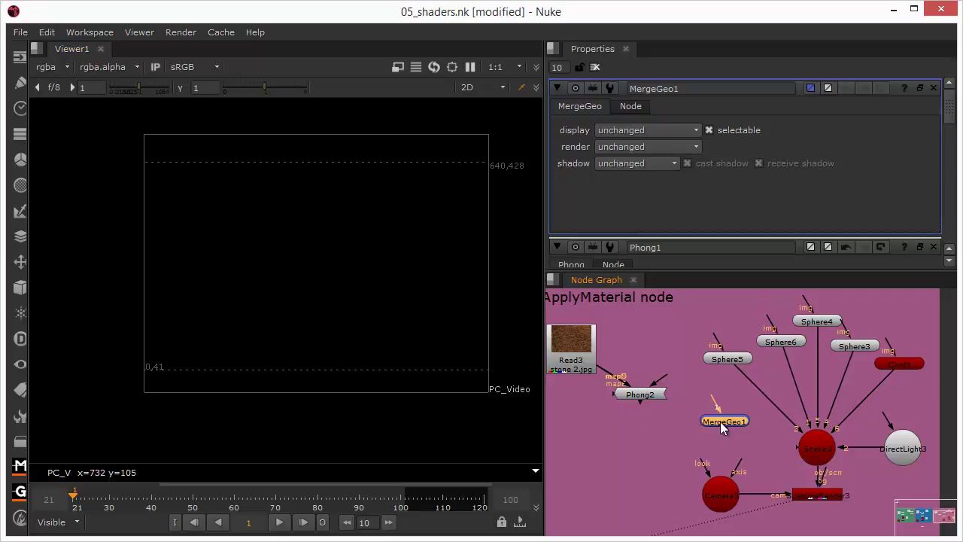
pyautogui.click(823, 455)
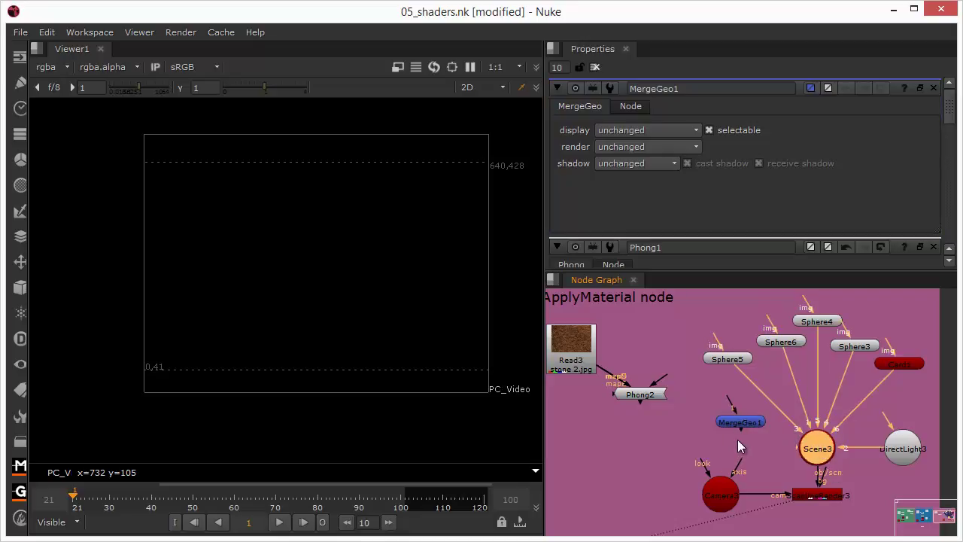
# Connect MergeGeo1 to Scene3 and reroute Sphere5, Sphere6, Sphere4, Sphere3 and the card from Scene3 into MergeGeo1.
pyautogui.moveTo(739, 437); pyautogui.dragTo(808, 454)
pyautogui.moveTo(799, 434); pyautogui.dragTo(727, 428)
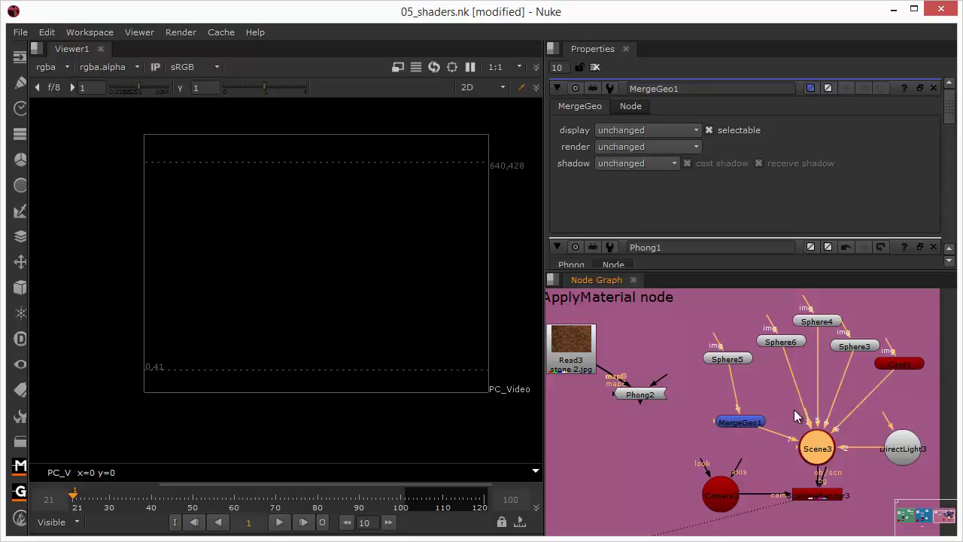
pyautogui.moveTo(782, 350); pyautogui.dragTo(740, 421)
pyautogui.moveTo(815, 422); pyautogui.dragTo(809, 398)
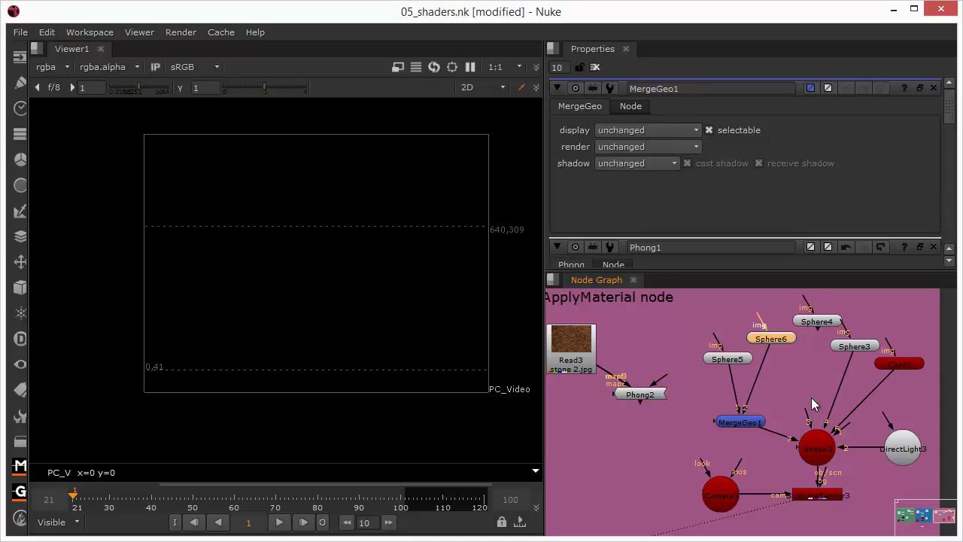
pyautogui.moveTo(816, 327); pyautogui.dragTo(752, 421)
pyautogui.moveTo(831, 438); pyautogui.dragTo(822, 394)
pyautogui.moveTo(862, 351); pyautogui.dragTo(754, 418)
pyautogui.moveTo(835, 436); pyautogui.dragTo(752, 421)
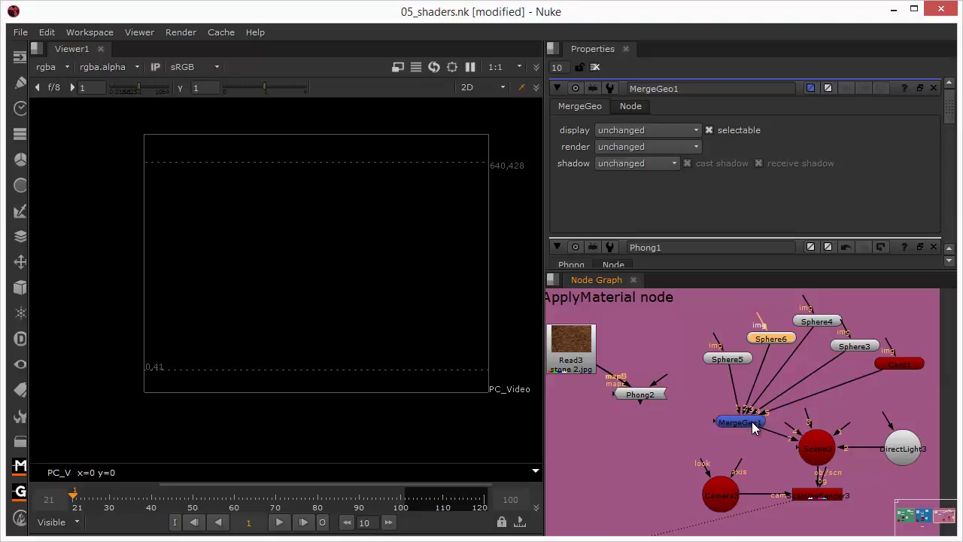
# Position MergeGeo1 directly above Scene3, below the spheres and the card.
pyautogui.click(810, 450)
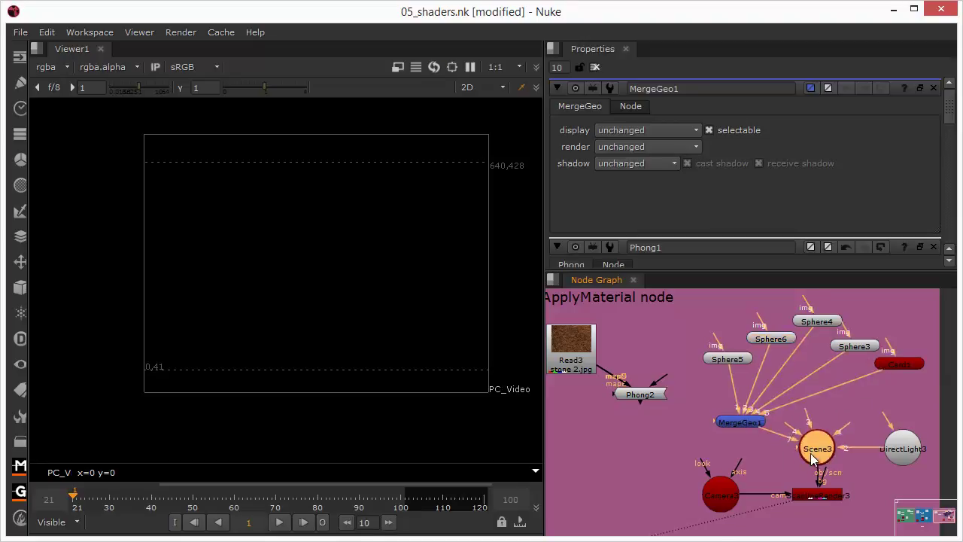
pyautogui.moveTo(742, 424); pyautogui.dragTo(817, 393)
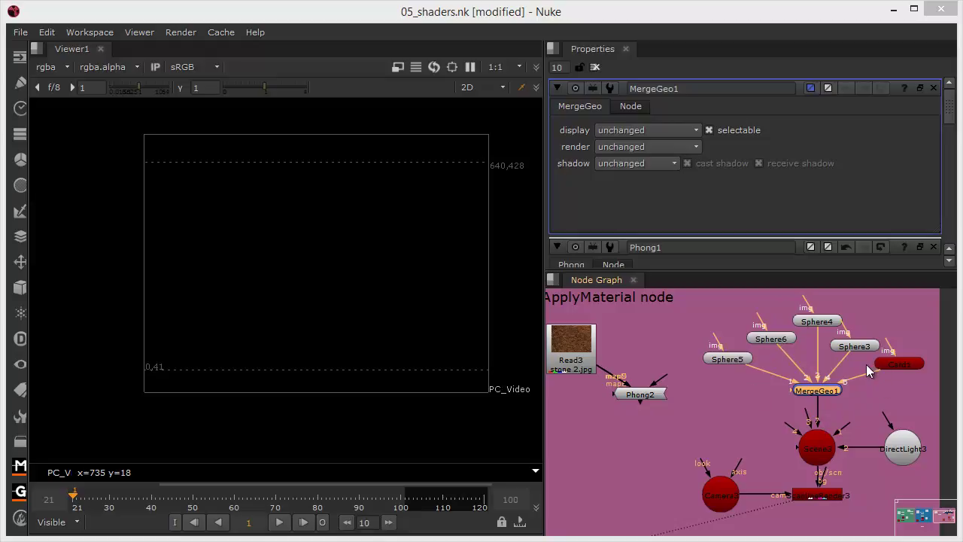
pyautogui.moveTo(825, 397); pyautogui.dragTo(823, 386)
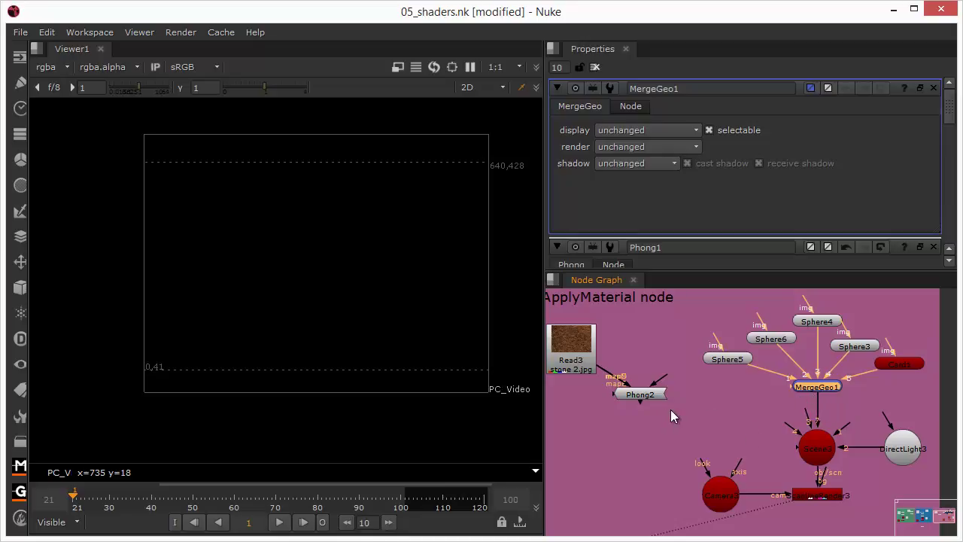
# Add an ApplyMaterial node and insert it between MergeGeo1 and Scene3.
pyautogui.click(708, 414)
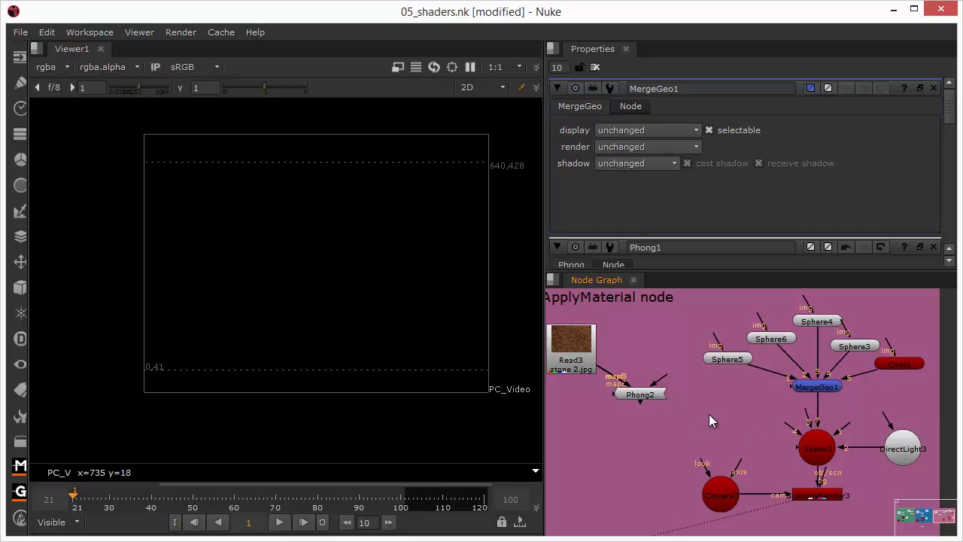
pyautogui.press('Tab')
pyautogui.write('appl')
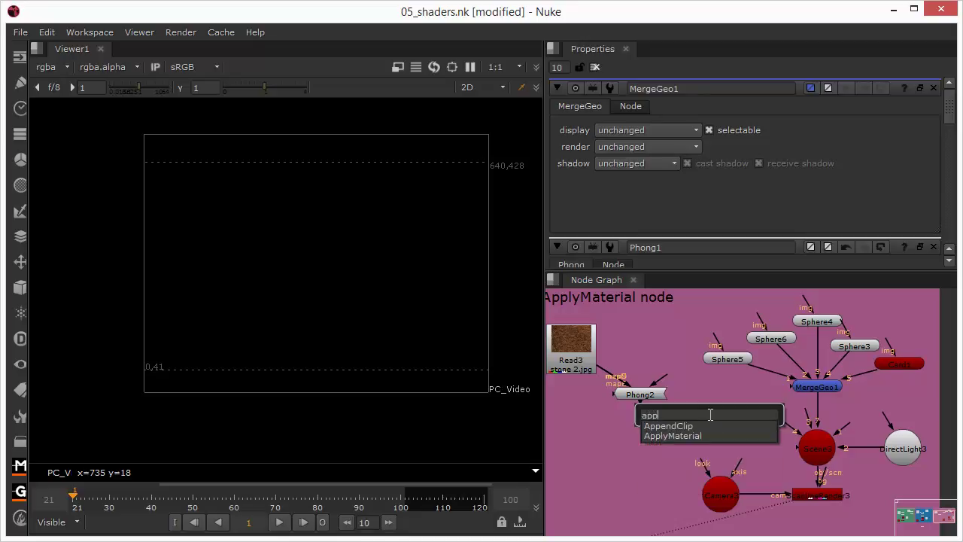
pyautogui.click(665, 426)
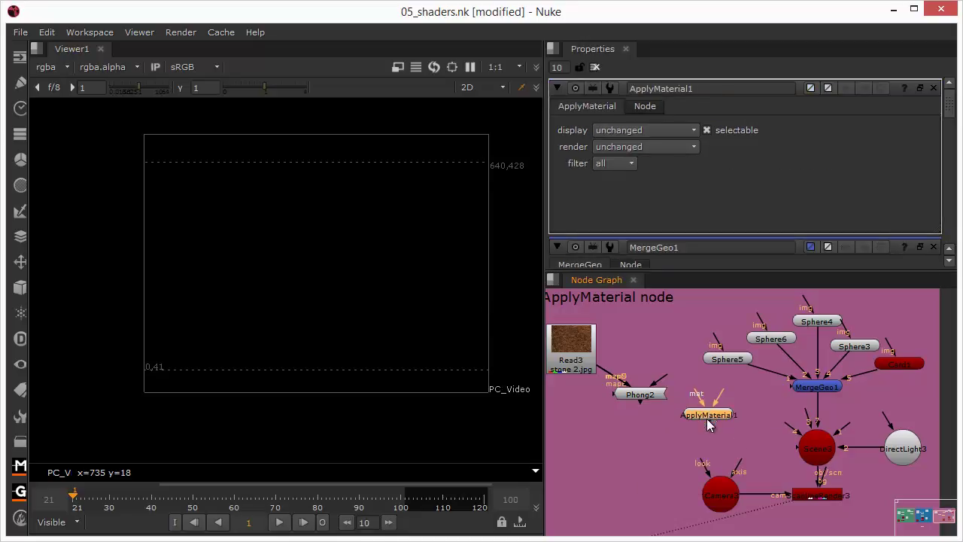
pyautogui.moveTo(748, 416); pyautogui.dragTo(818, 411)
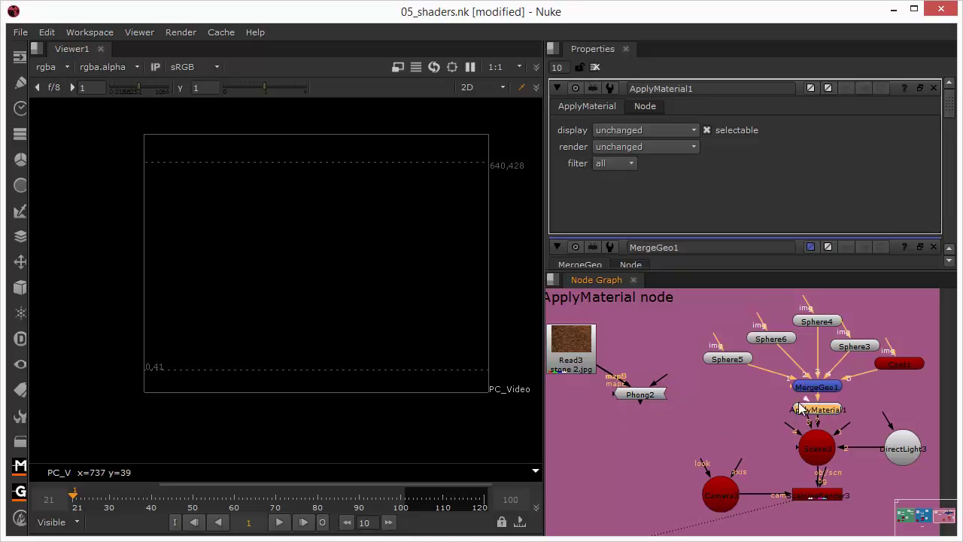
# Connect ApplyMaterial1's mat input to Phong2, level Phong2 with it, and show the scene in the 3D view.
pyautogui.moveTo(726, 401); pyautogui.dragTo(650, 395)
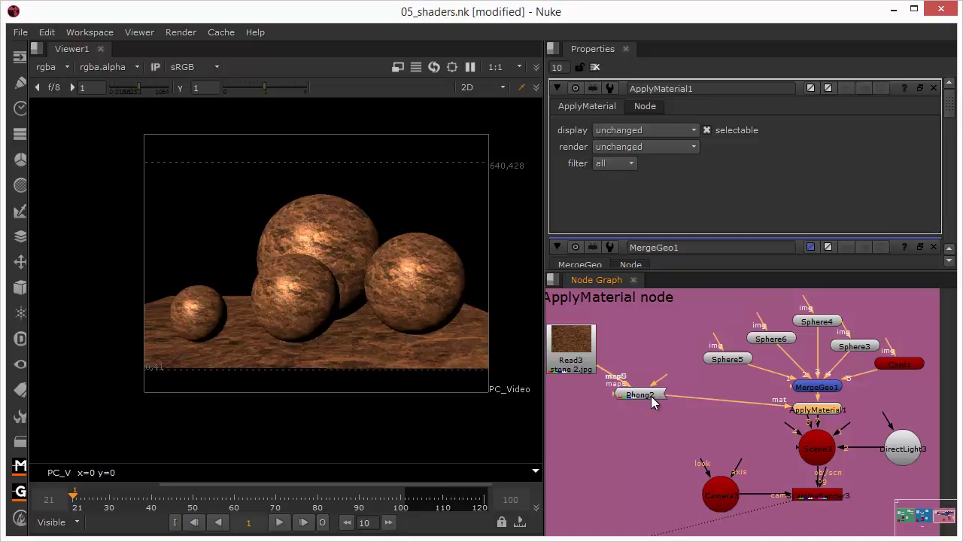
pyautogui.moveTo(644, 397); pyautogui.dragTo(640, 409)
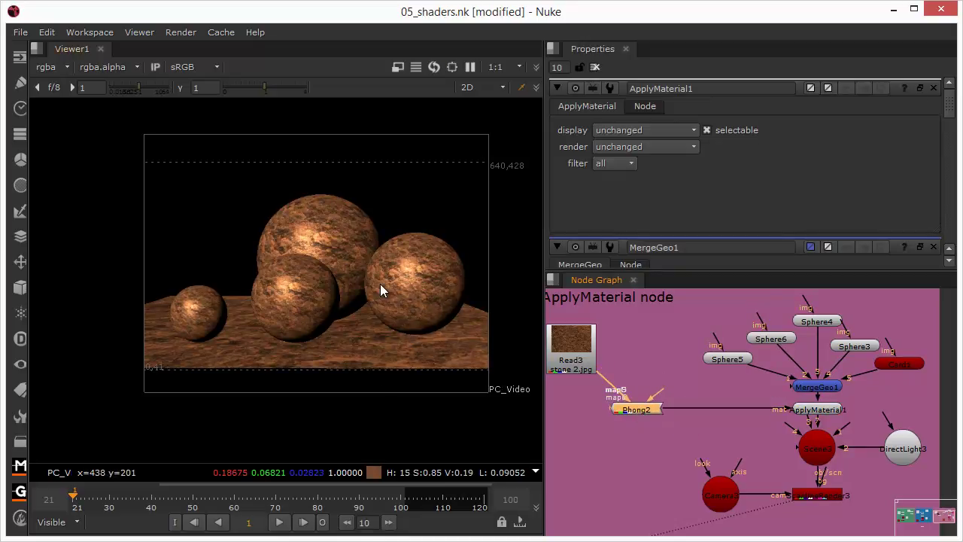
pyautogui.click(478, 88)
pyautogui.click(484, 112)
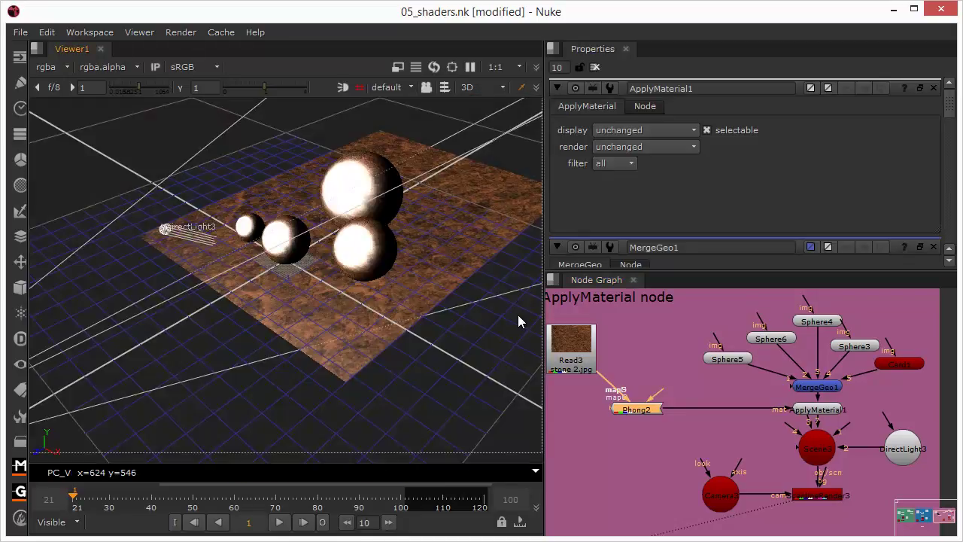
# Look through Camera3 with the 3D view locked to it, and switch the viewer to the 2D render.
pyautogui.click(396, 88)
pyautogui.click(400, 118)
pyautogui.click(425, 87)
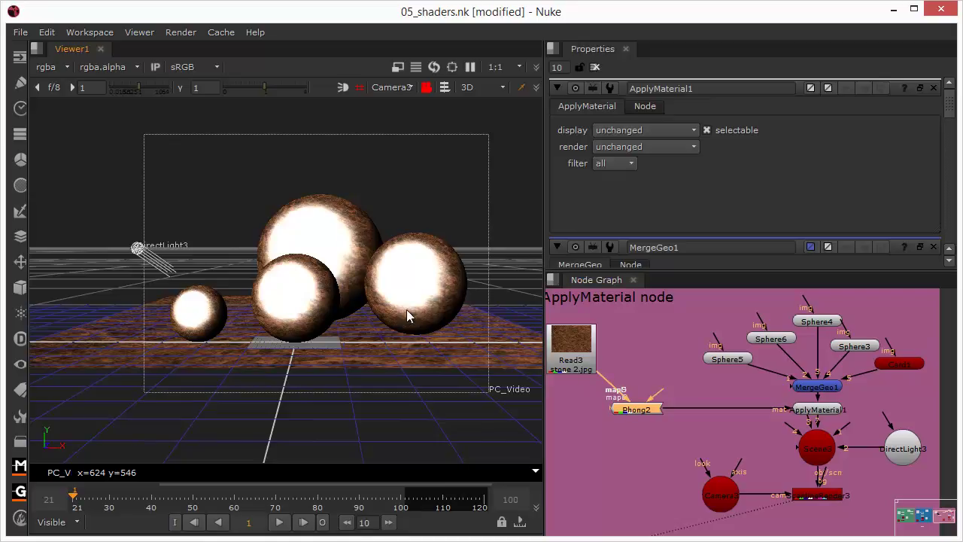
pyautogui.click(475, 88)
pyautogui.click(485, 102)
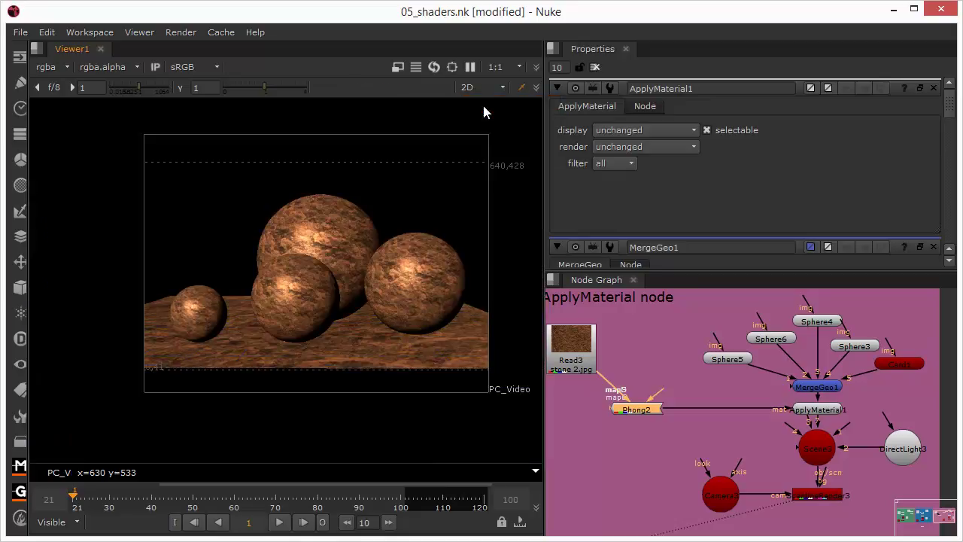
# Align Phong2 beneath Read3 and set its specular to 1.4, min shininess to 7.4 and max shininess to 7.3.
pyautogui.moveTo(644, 411); pyautogui.dragTo(581, 413)
pyautogui.doubleClick(570, 408)
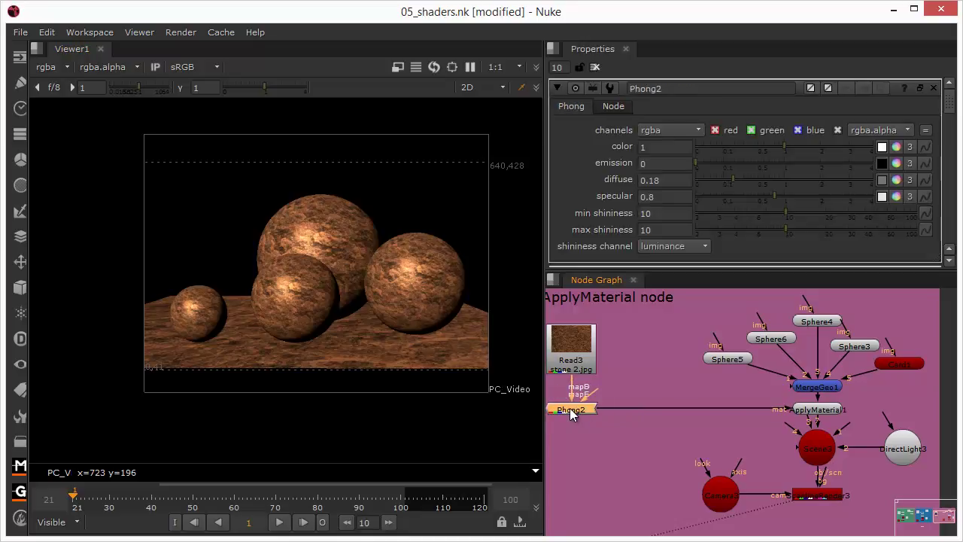
pyautogui.moveTo(775, 194); pyautogui.dragTo(768, 230)
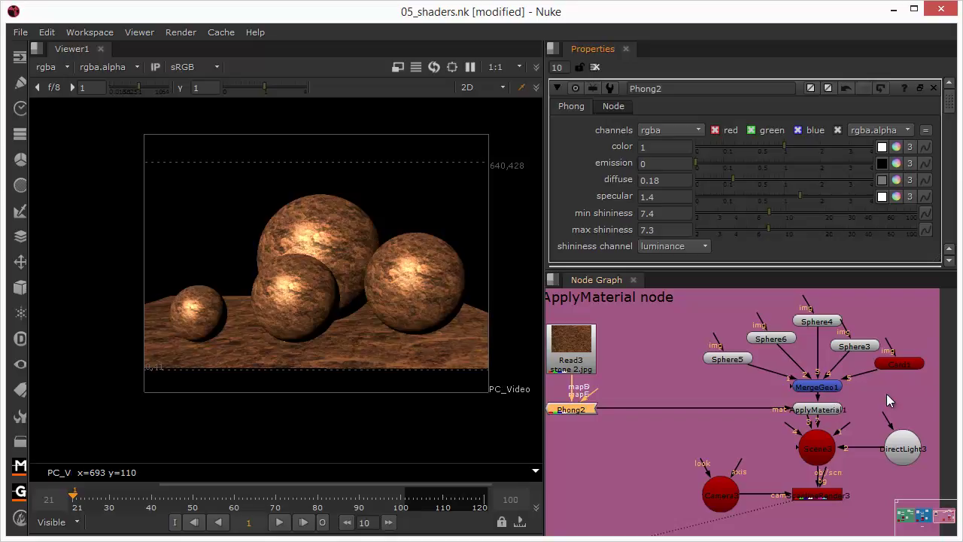
# Add a CheckerBoard node feeding Sphere4's img input, with Sphere4 placed between it and MergeGeo1.
pyautogui.click(819, 322)
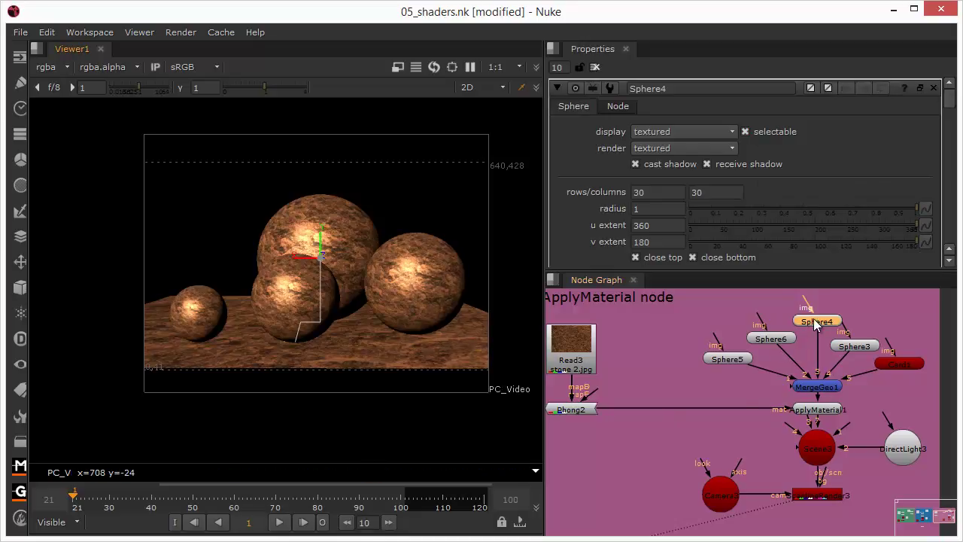
pyautogui.moveTo(814, 320); pyautogui.dragTo(814, 307)
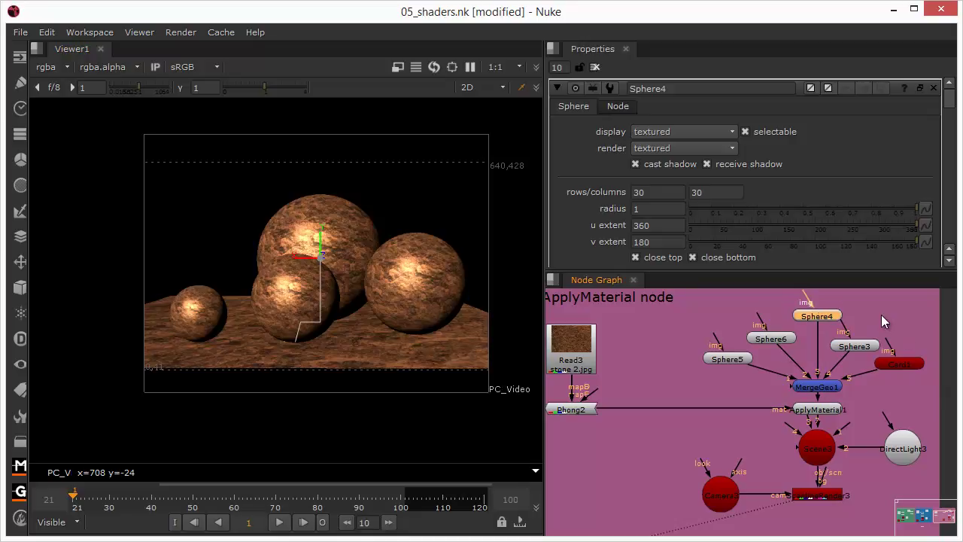
pyautogui.click(20, 58)
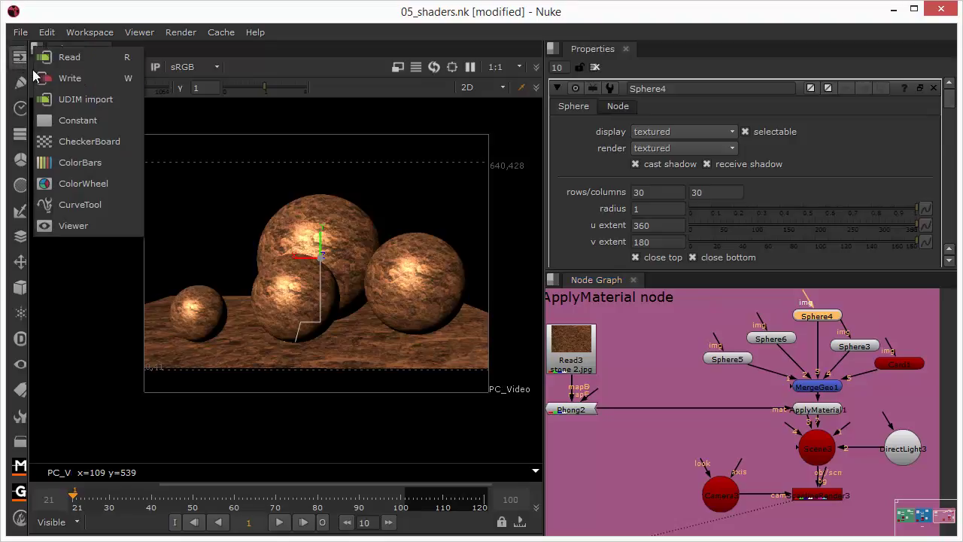
pyautogui.click(57, 141)
pyautogui.moveTo(816, 322); pyautogui.dragTo(822, 358)
pyautogui.moveTo(819, 323); pyautogui.dragTo(819, 315)
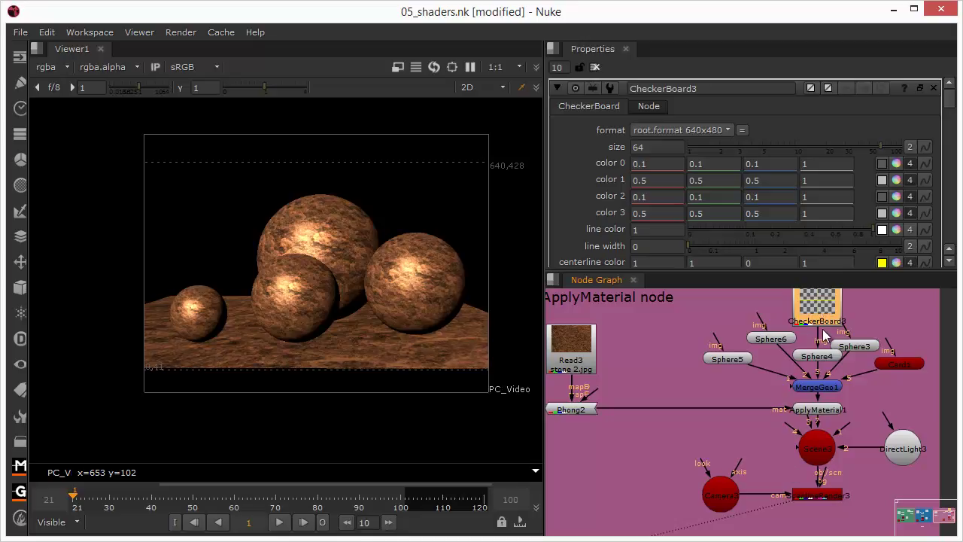
# Reroute Sphere4's output from MergeGeo1 directly to Scene3, and move CheckerBoard3 and Sphere4 so the connection is exposed.
pyautogui.moveTo(816, 373); pyautogui.dragTo(815, 370)
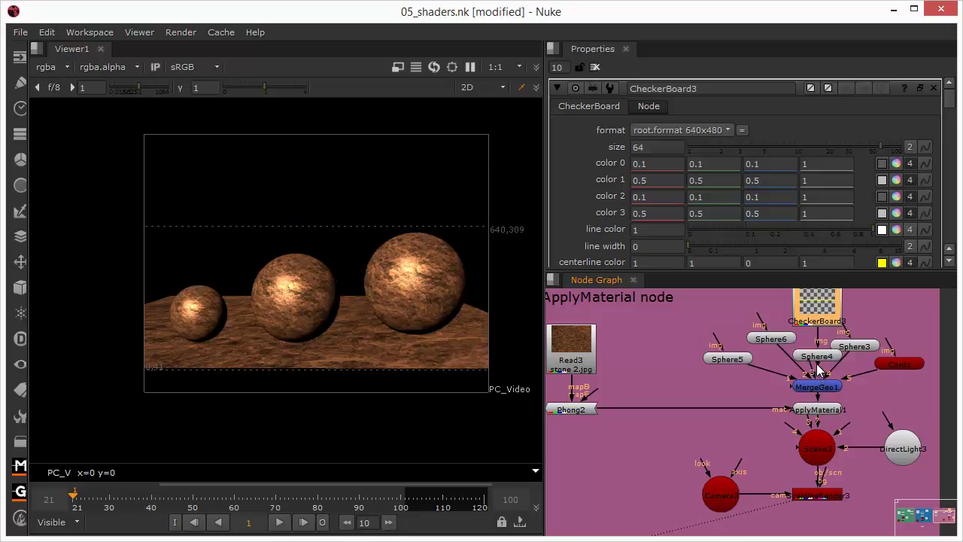
pyautogui.moveTo(818, 364); pyautogui.dragTo(825, 446)
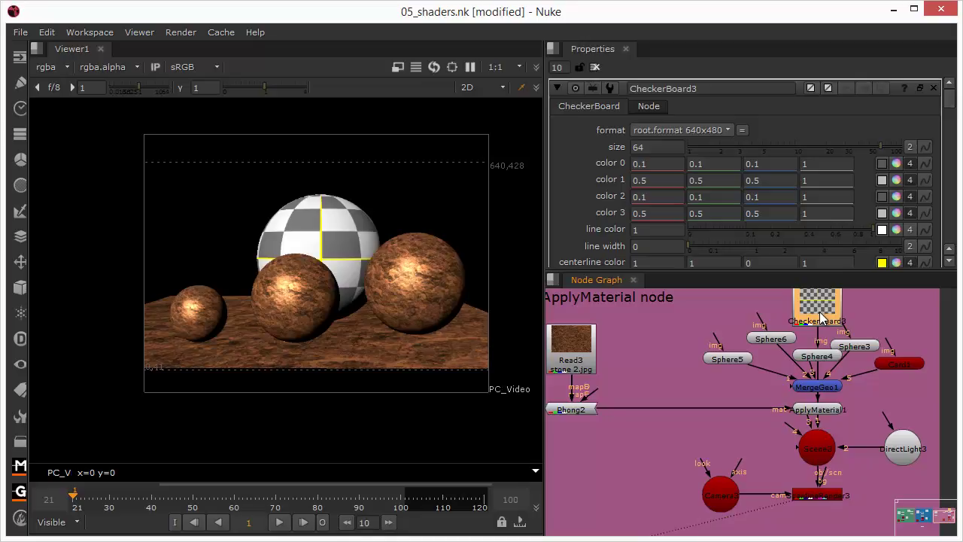
pyautogui.moveTo(833, 302); pyautogui.dragTo(867, 295)
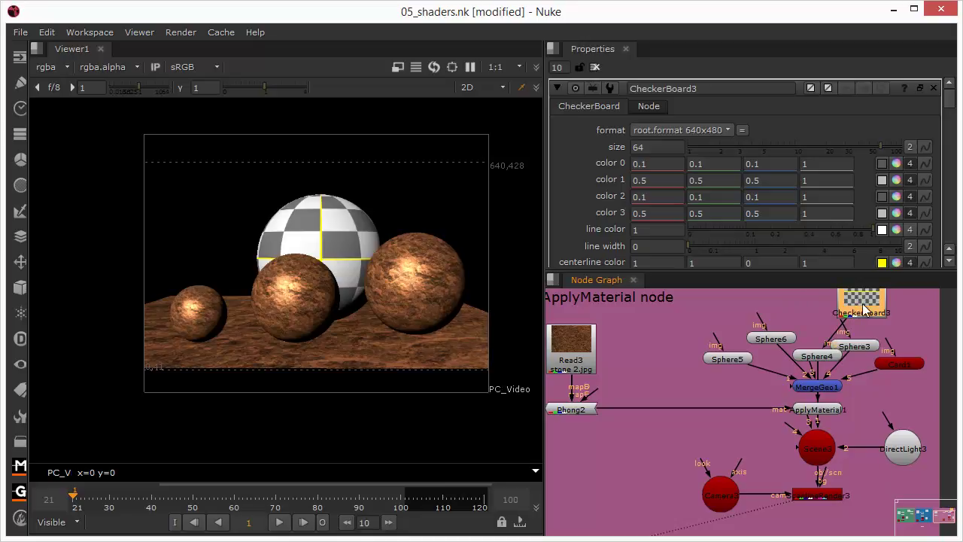
pyautogui.moveTo(821, 357); pyautogui.dragTo(815, 334)
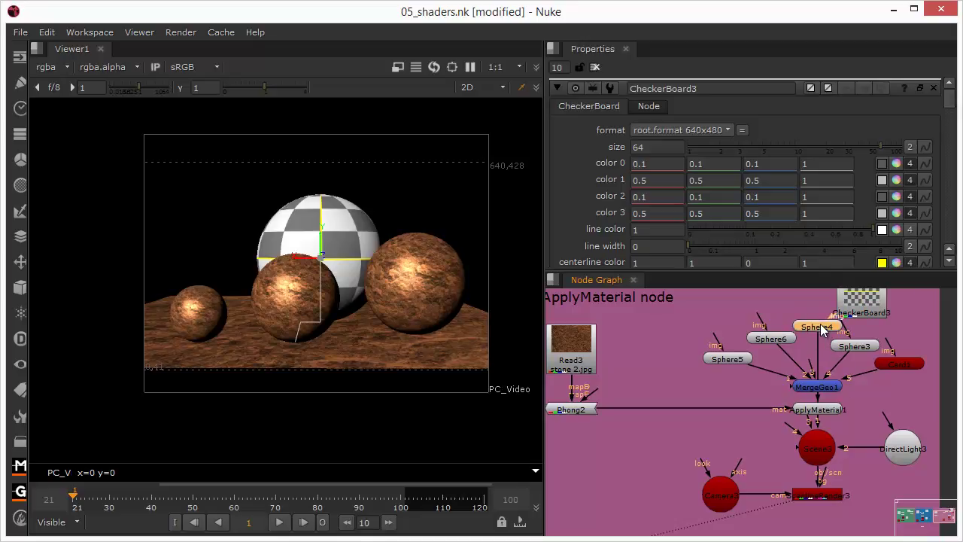
pyautogui.moveTo(822, 333); pyautogui.dragTo(803, 309)
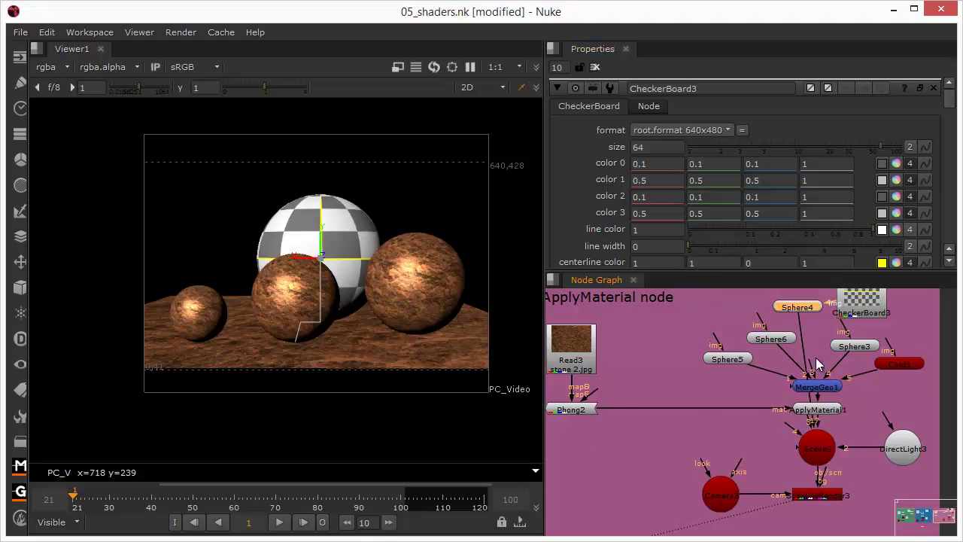
# Detach Sphere4 from CheckerBoard3 and Scene3, reconnect it to MergeGeo1, and place it above Sphere6 and Sphere3.
pyautogui.moveTo(803, 307); pyautogui.dragTo(777, 438)
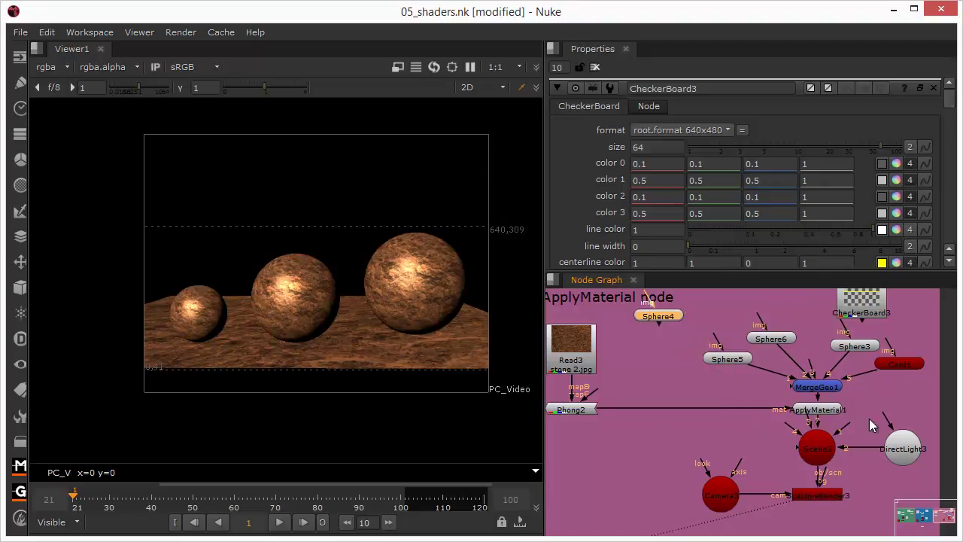
pyautogui.moveTo(658, 322); pyautogui.dragTo(813, 389)
pyautogui.moveTo(659, 316); pyautogui.dragTo(813, 308)
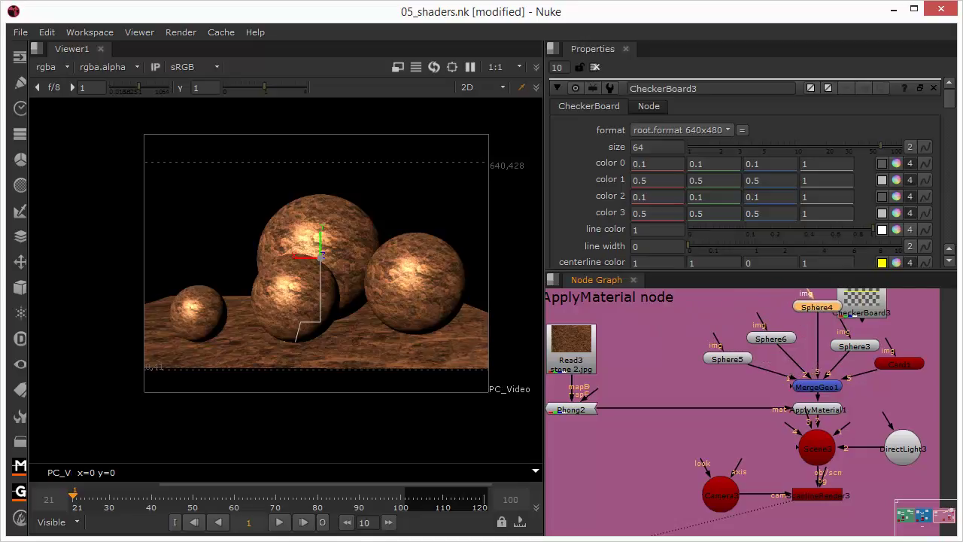
pyautogui.click(693, 318)
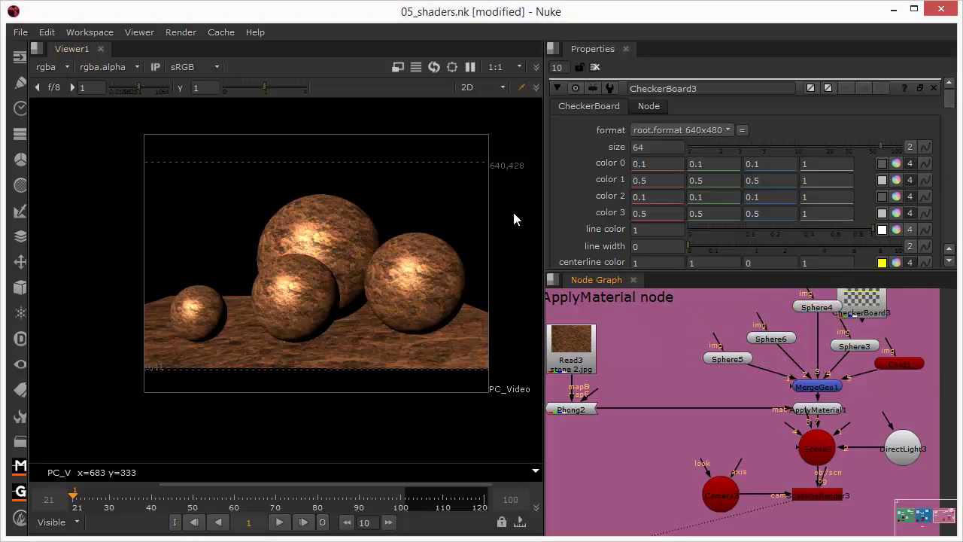